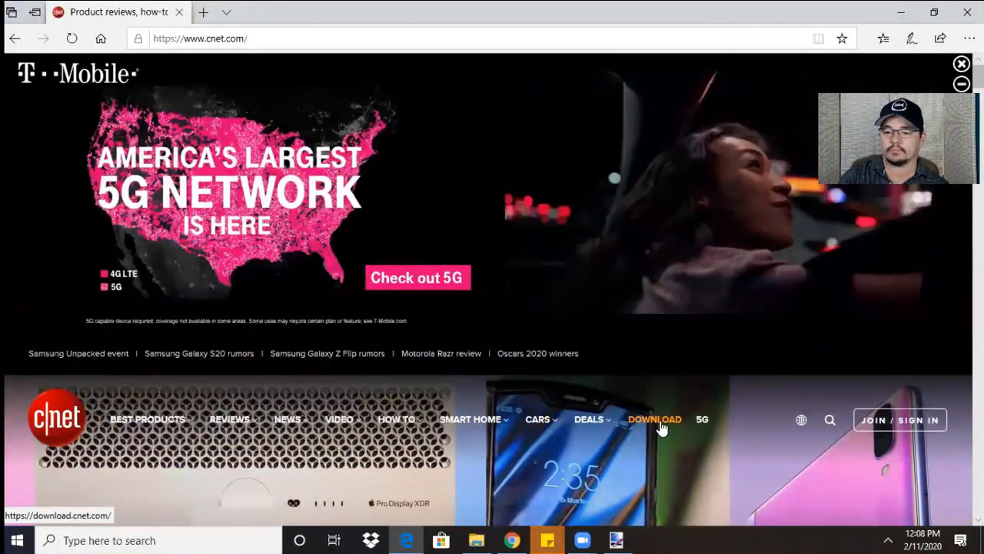
- Go to CNET's Download site and search for "paint.net"
{"action": "left_click", "coordinate": [655, 419]}
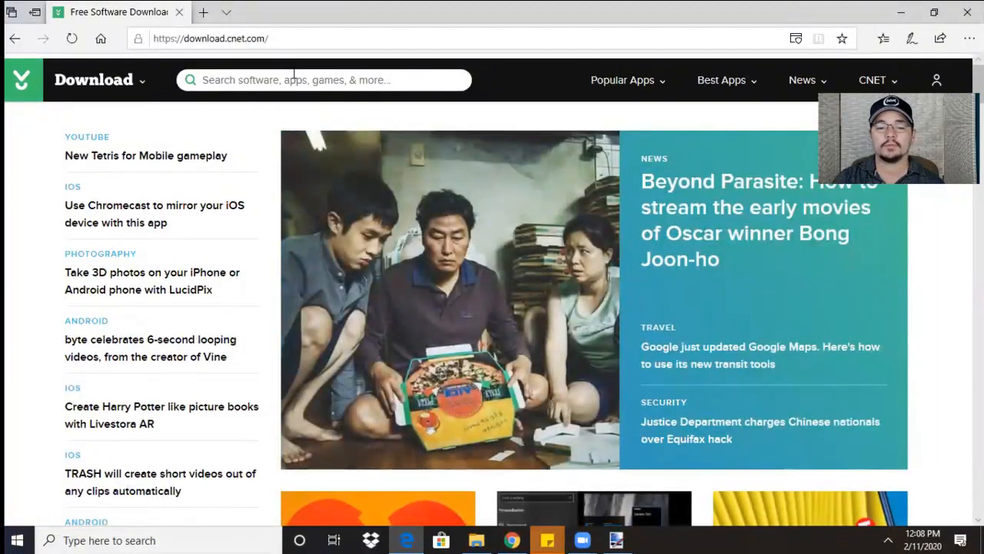
{"action": "left_click", "coordinate": [295, 79]}
{"action": "type", "text": "pa"}
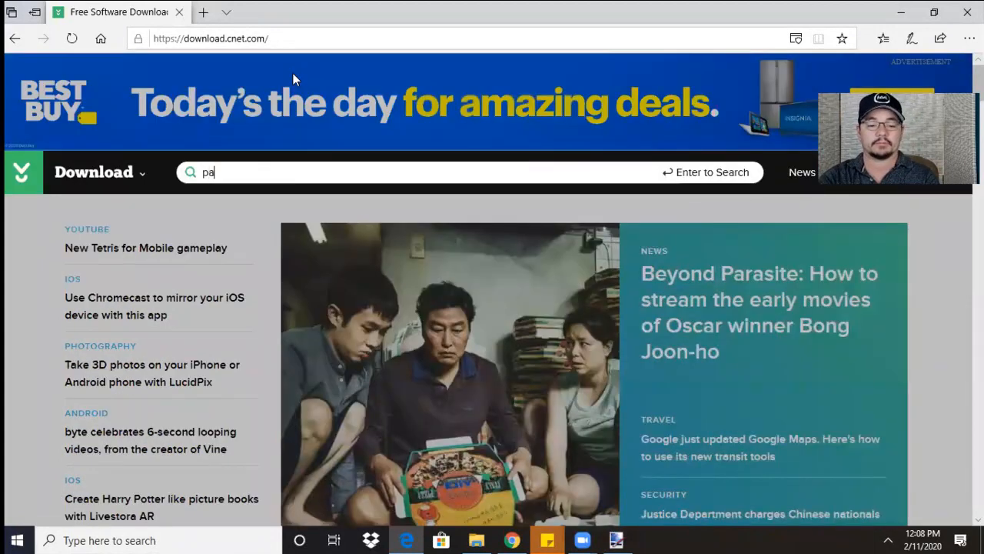
{"action": "type", "text": "int.net"}
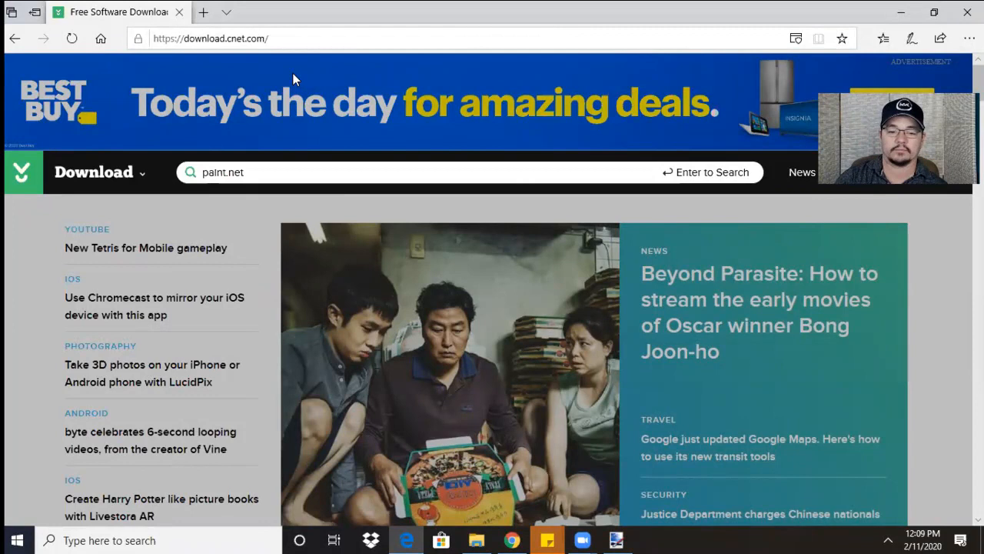
{"action": "key", "text": "Return"}
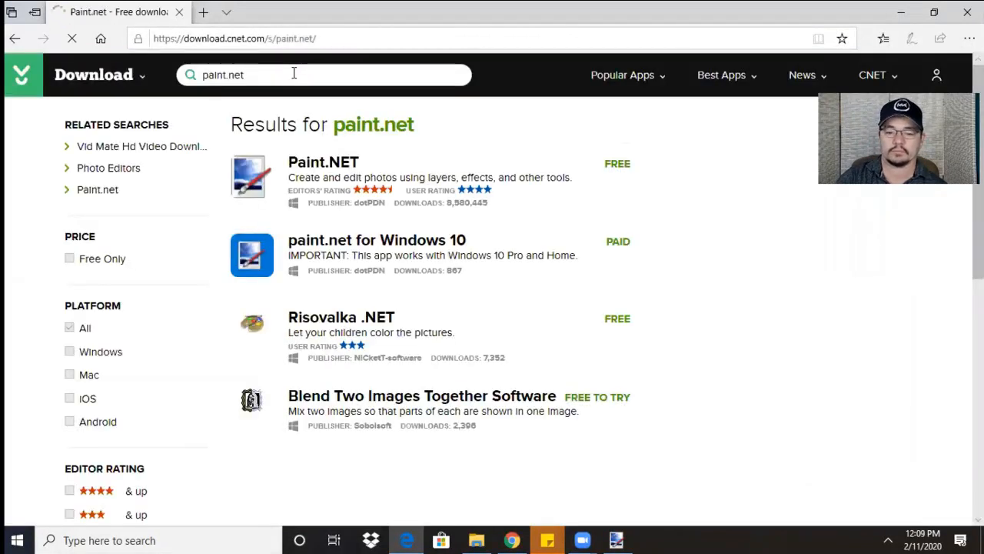
- Open the free Paint.NET listing, download the installer and save paint.net.4.2.5.install.zip, dismissing the download notification
{"action": "left_click", "coordinate": [323, 161]}
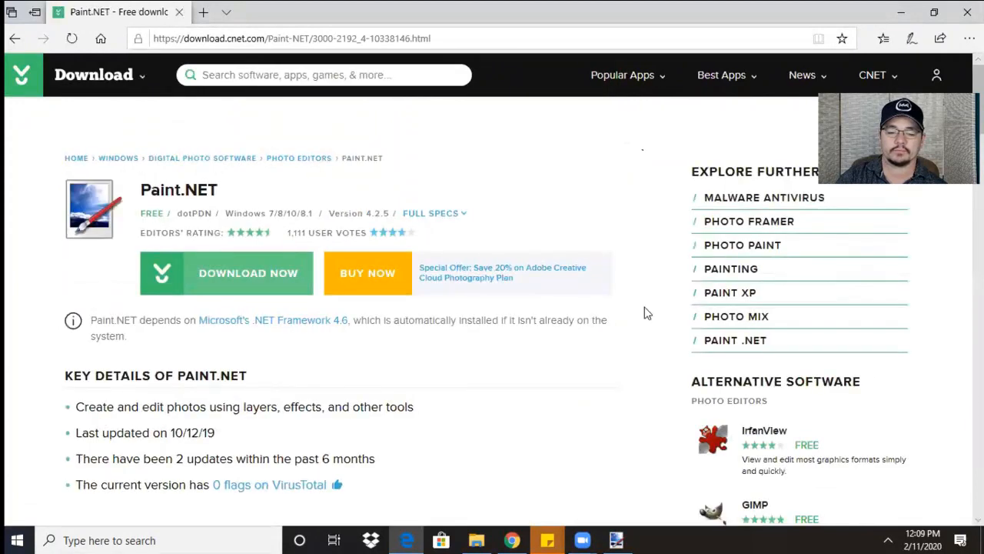
{"action": "left_click", "coordinate": [260, 280]}
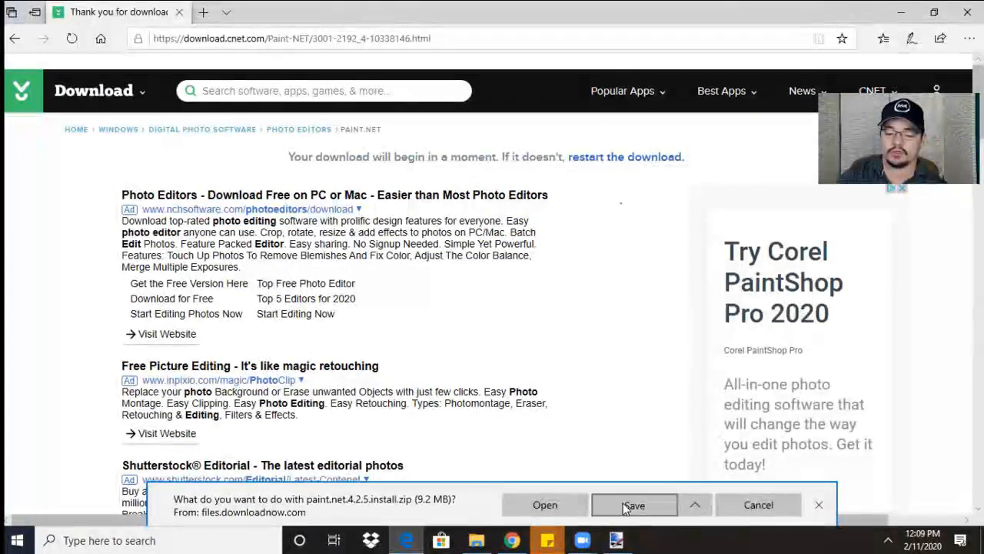
{"action": "left_click", "coordinate": [625, 505]}
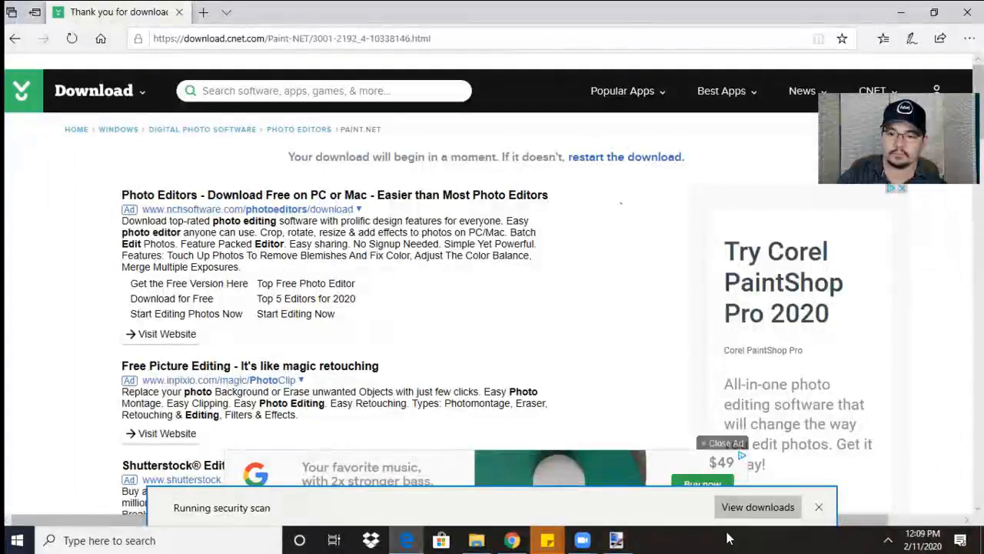
{"action": "left_click", "coordinate": [820, 511]}
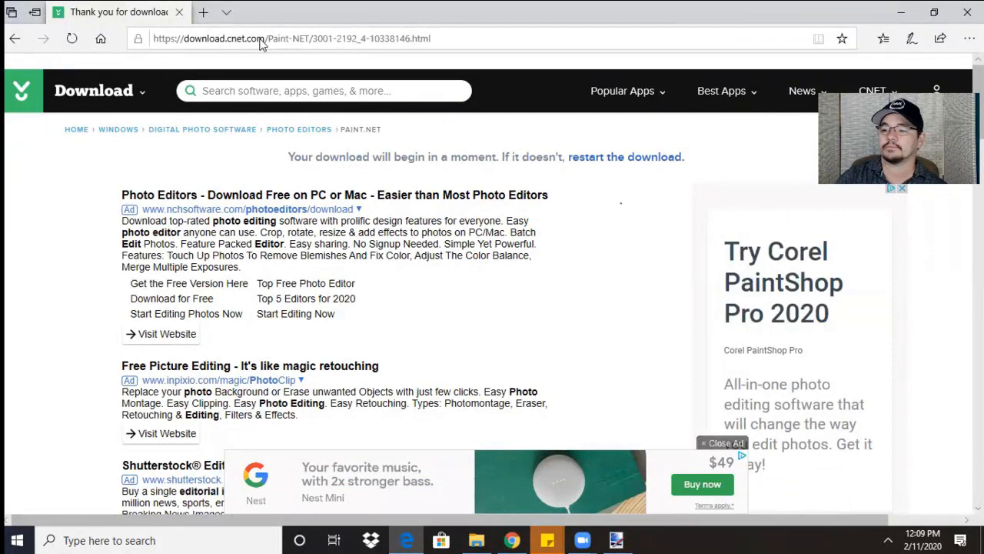
- Close the download browser window despite the pending download and switch to the paint.net application
{"action": "left_click", "coordinate": [968, 11]}
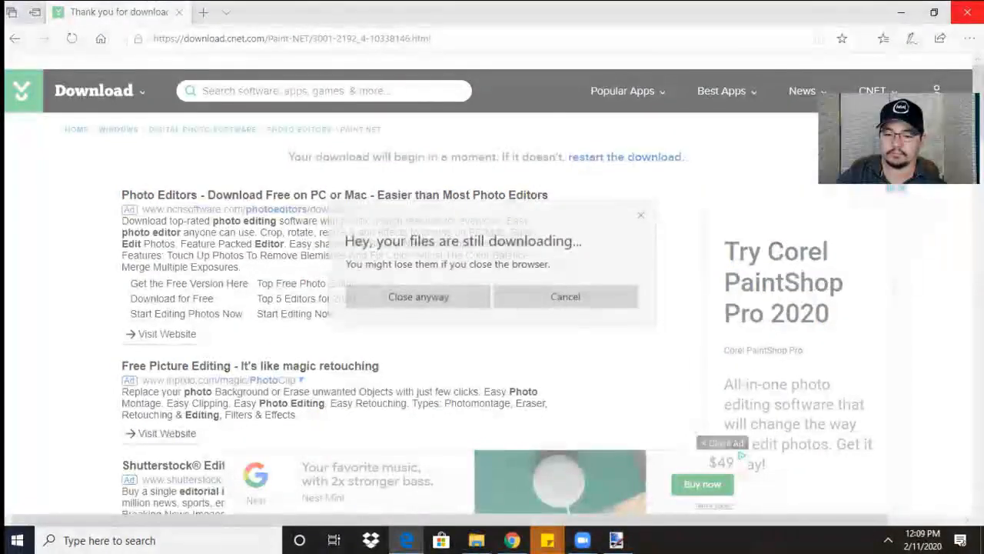
{"action": "left_click", "coordinate": [420, 299]}
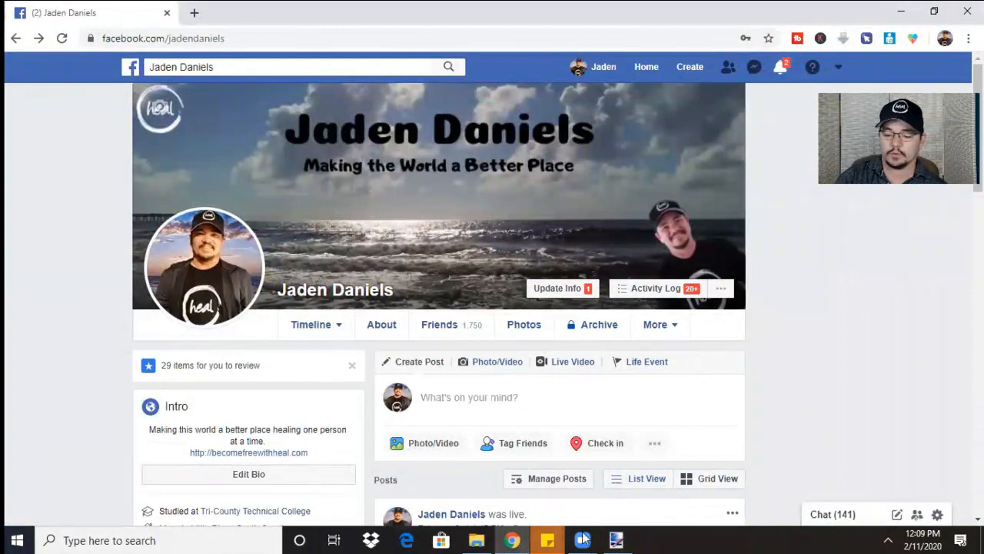
{"action": "left_click", "coordinate": [616, 539]}
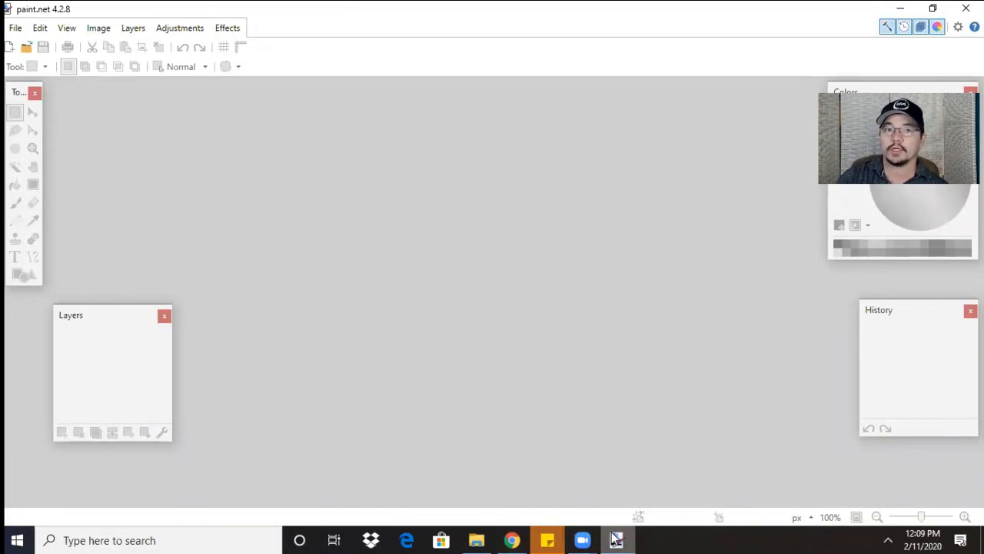
- Open the photo 20200210_141631.jpg from the Downloads folder
{"action": "left_click", "coordinate": [16, 29]}
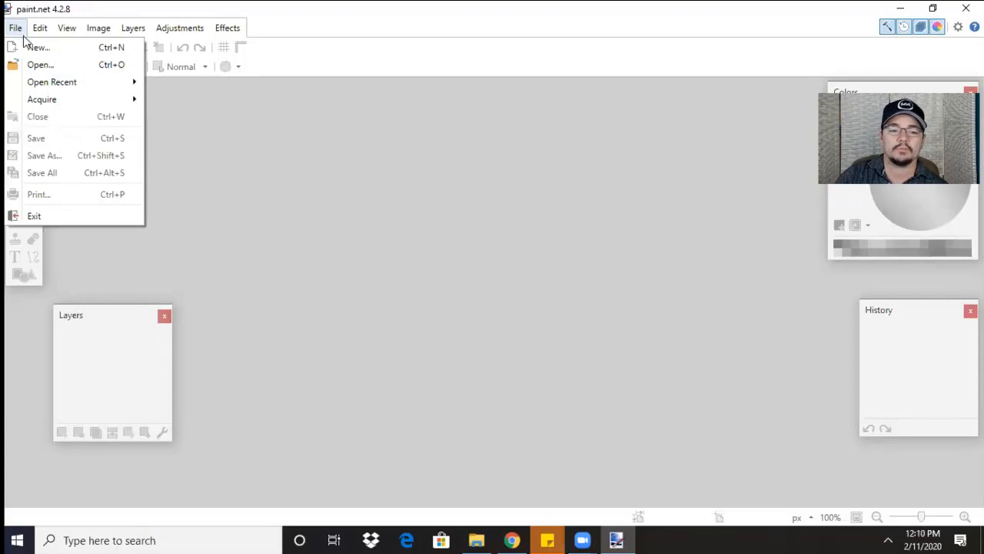
{"action": "mouse_move", "coordinate": [34, 83]}
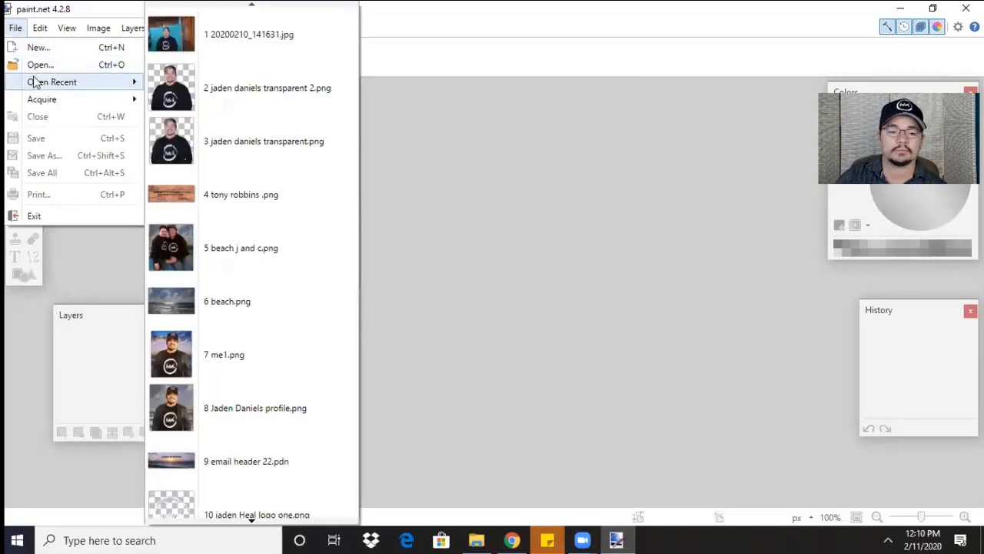
{"action": "left_click", "coordinate": [33, 66]}
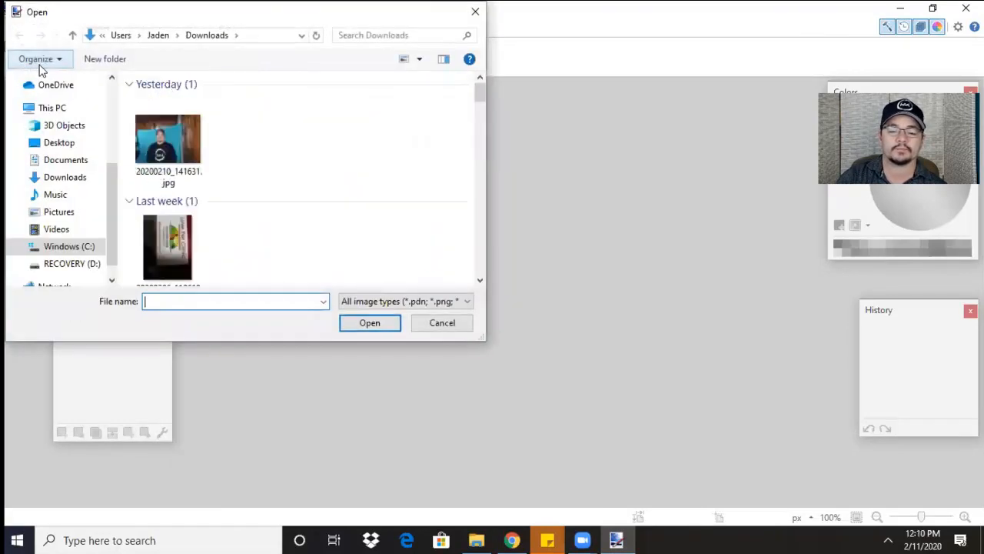
{"action": "left_click", "coordinate": [331, 142]}
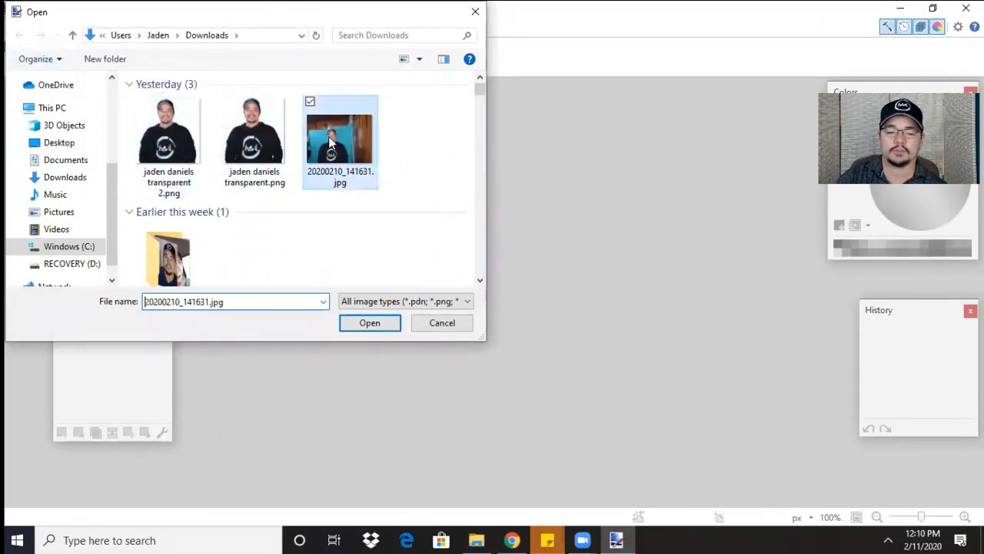
{"action": "left_click", "coordinate": [373, 323]}
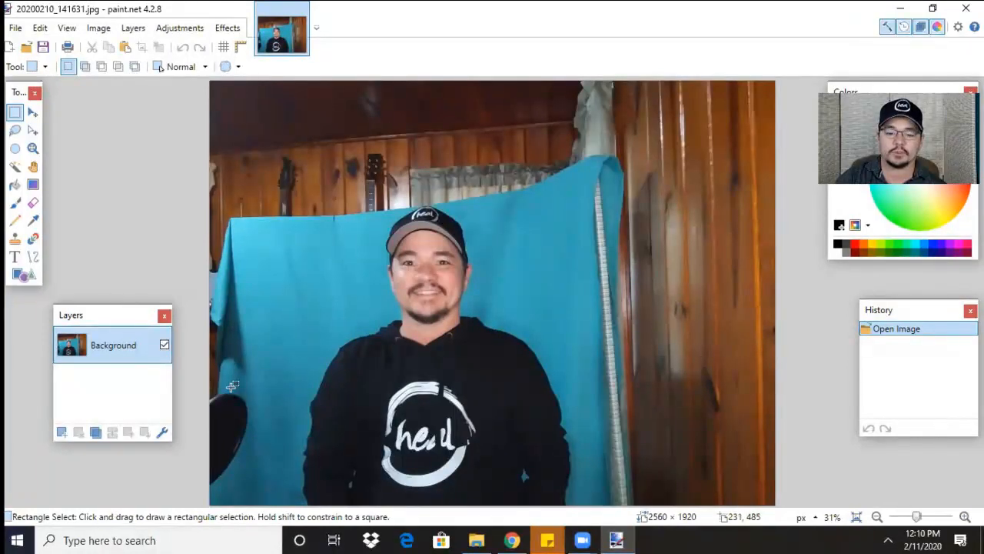
{"action": "left_click", "coordinate": [511, 540]}
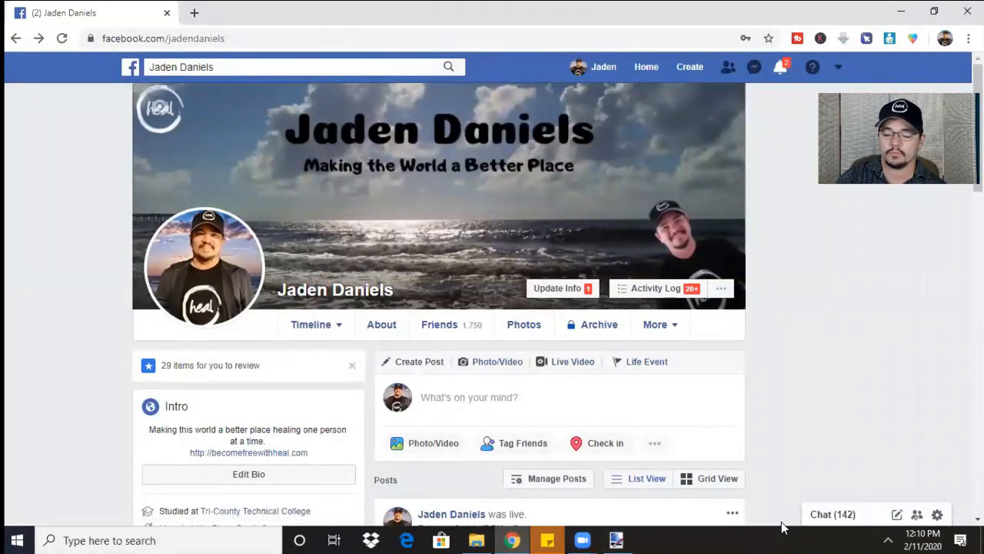
{"action": "left_click", "coordinate": [617, 539]}
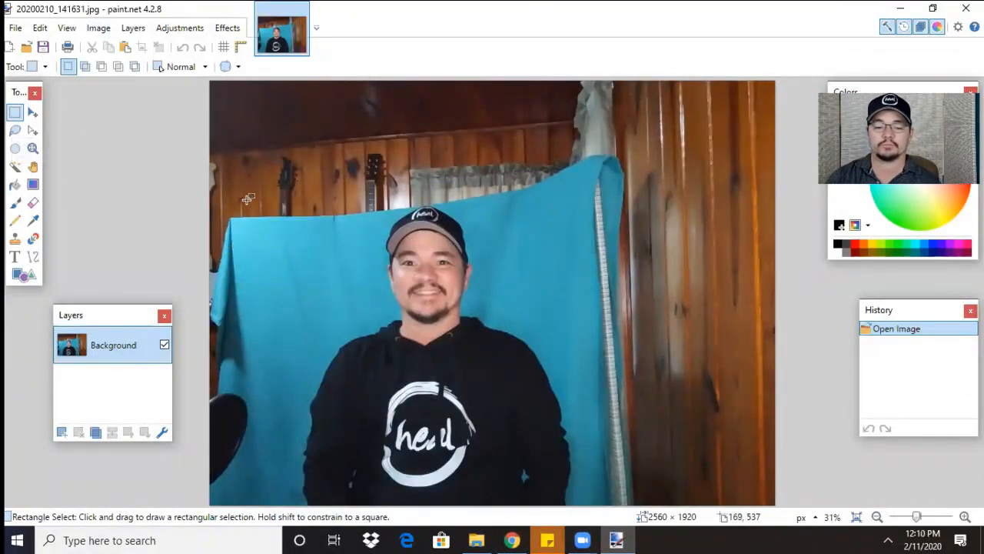
- Crop the photo to a rectangle of about 1631 × 1340 px around the man and the blue backdrop
{"action": "left_click_drag", "start_coordinate": [244, 208], "coordinate": [605, 513]}
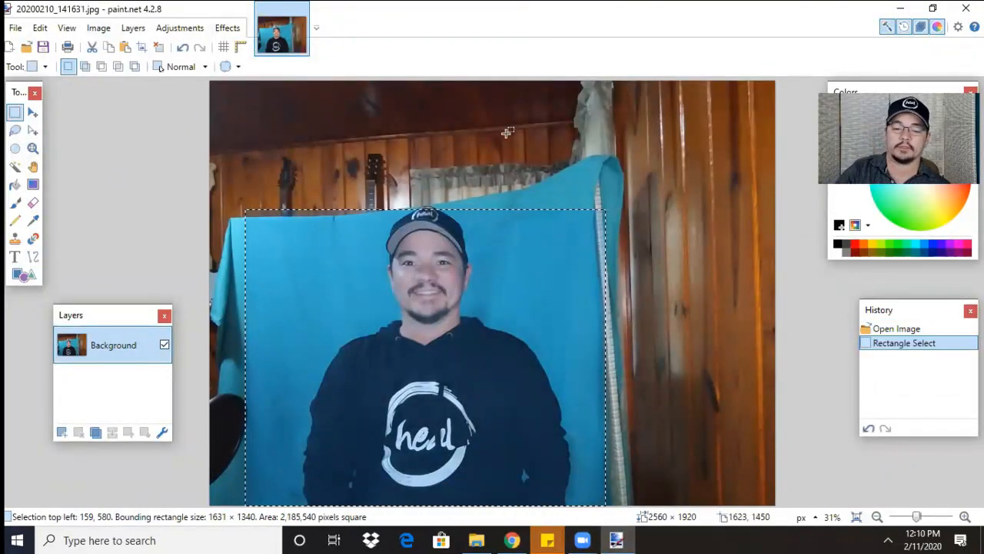
{"action": "left_click", "coordinate": [99, 28]}
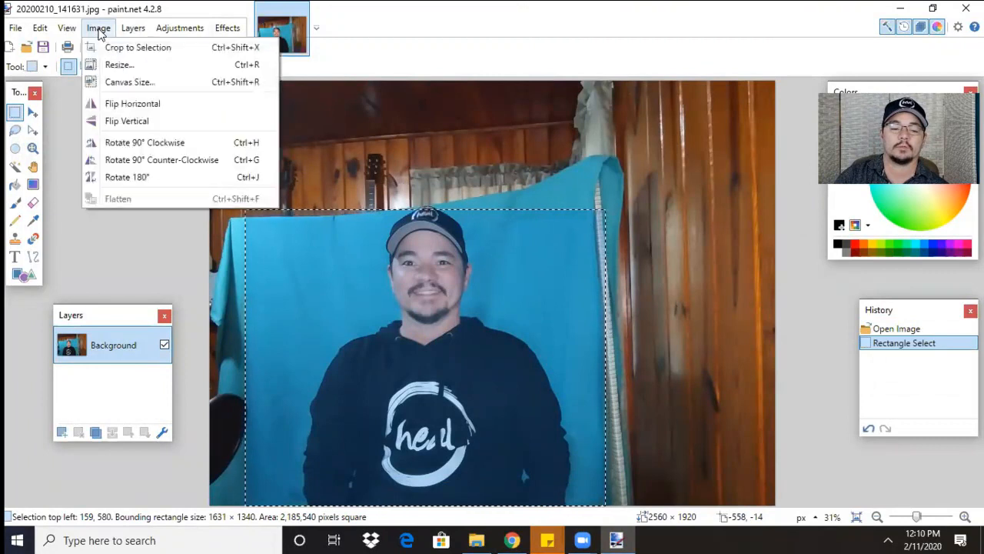
{"action": "left_click", "coordinate": [107, 50]}
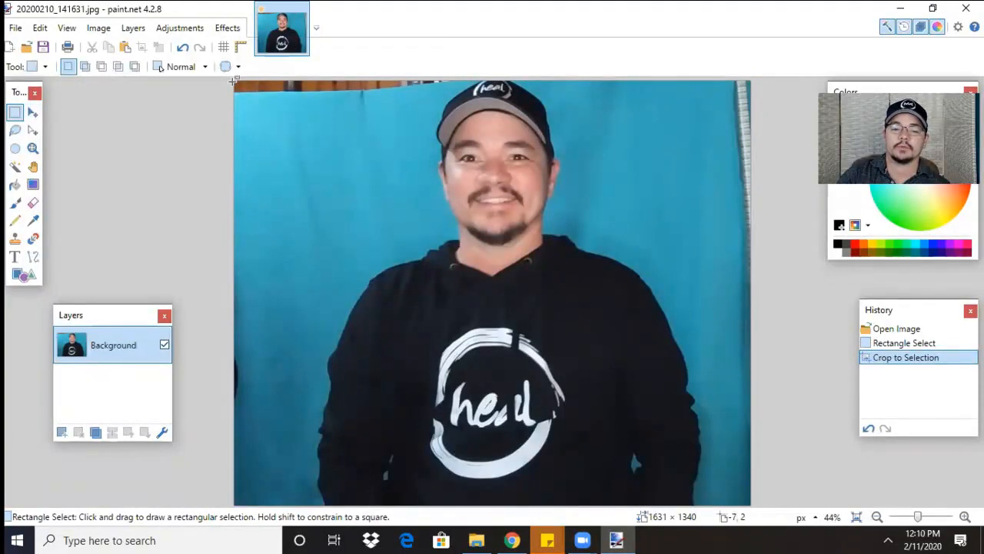
{"action": "left_click_drag", "start_coordinate": [223, 85], "coordinate": [424, 72]}
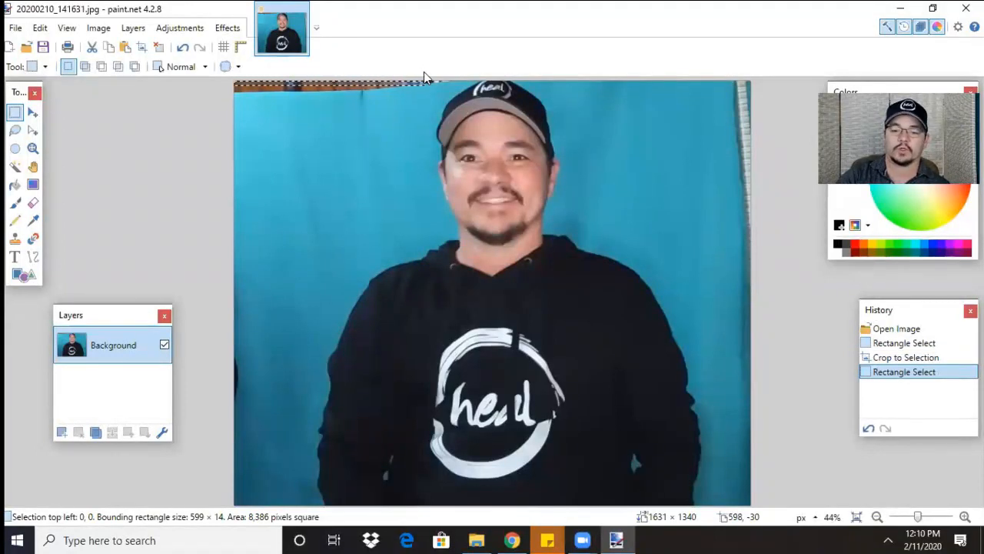
{"action": "left_click", "coordinate": [38, 28]}
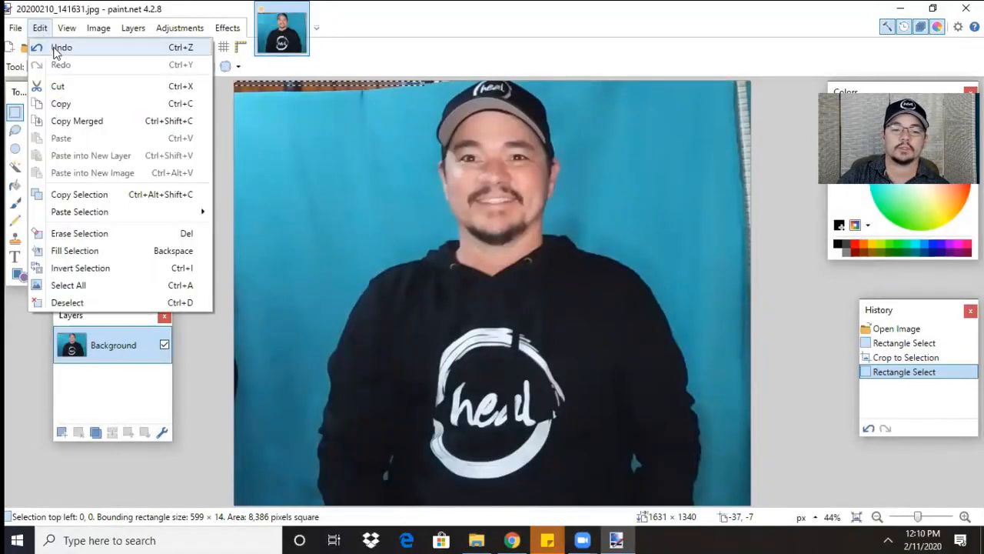
{"action": "left_click", "coordinate": [60, 47]}
- Erase the wood-panel strip along the upper-left edge of the photo and an about 35 × 26 px patch beside the cap
{"action": "left_click_drag", "start_coordinate": [233, 77], "coordinate": [446, 96]}
{"action": "key", "text": "Delete"}
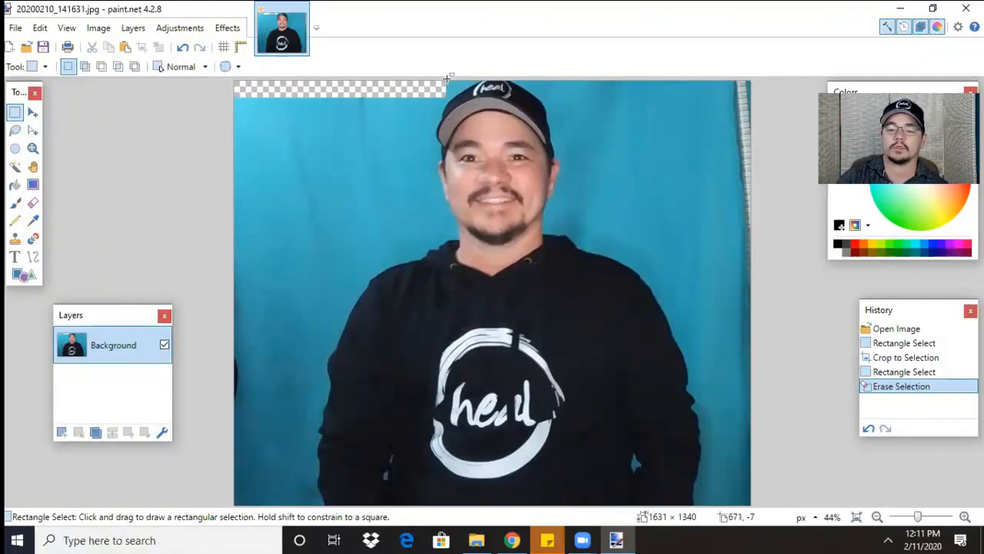
{"action": "left_click_drag", "start_coordinate": [447, 80], "coordinate": [457, 89]}
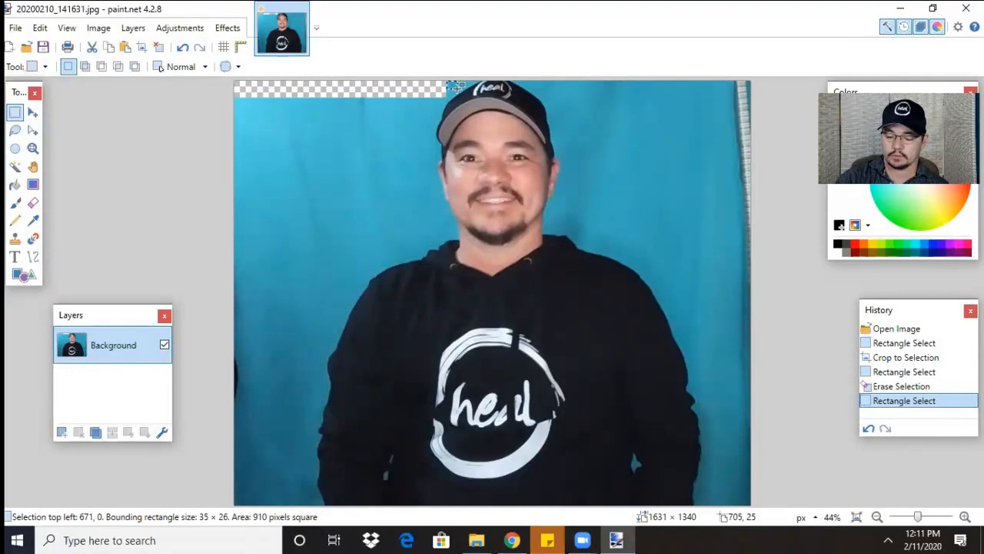
{"action": "key", "text": "Delete"}
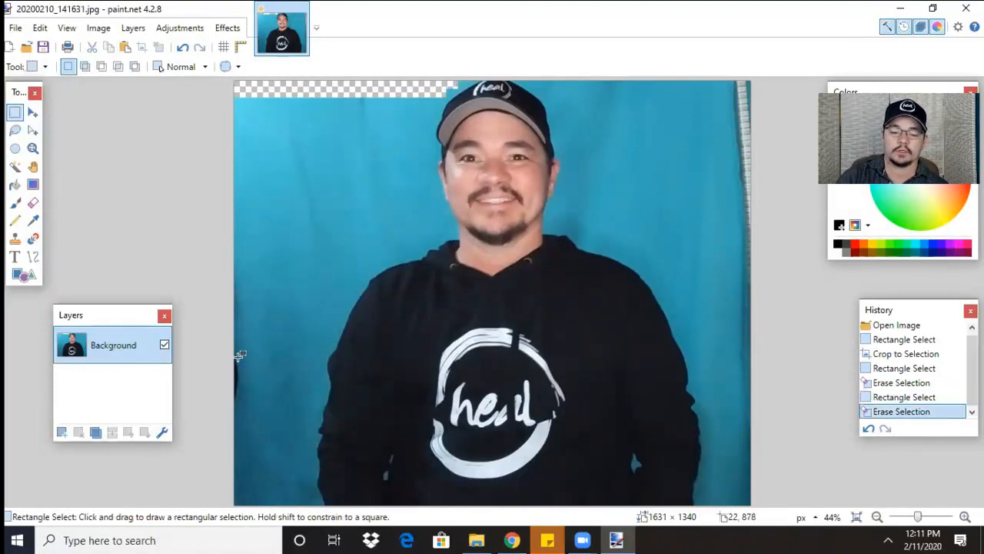
- Erase rectangular areas covering the dark object on the photo's left edge and the backdrop's hem along the upper right edge
{"action": "mouse_move", "coordinate": [232, 355]}
{"action": "left_mouse_down"}
{"action": "mouse_move", "coordinate": [246, 368]}
{"action": "mouse_move", "coordinate": [246, 412]}
{"action": "left_mouse_up"}
{"action": "key", "text": "Delete"}
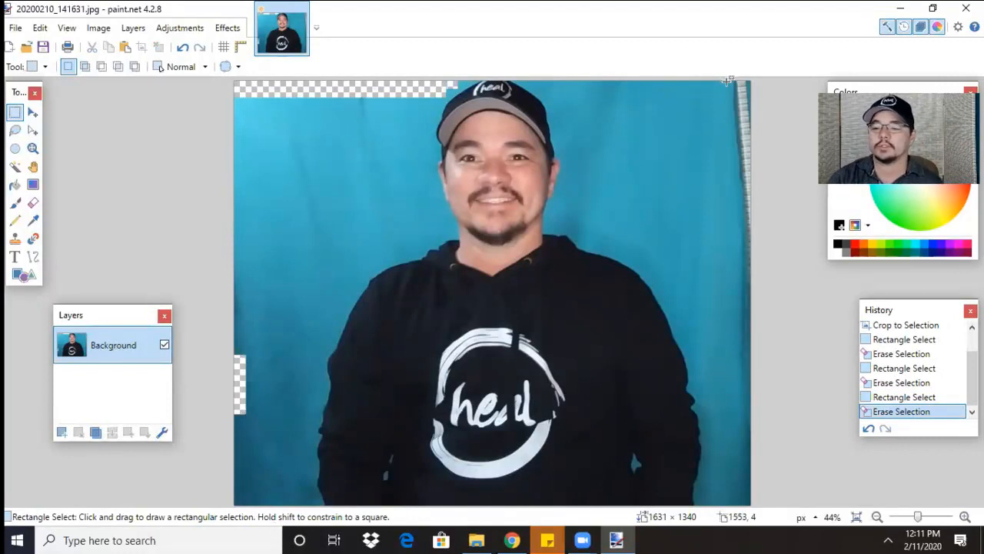
{"action": "left_click_drag", "start_coordinate": [726, 80], "coordinate": [773, 319]}
{"action": "key", "text": "Delete"}
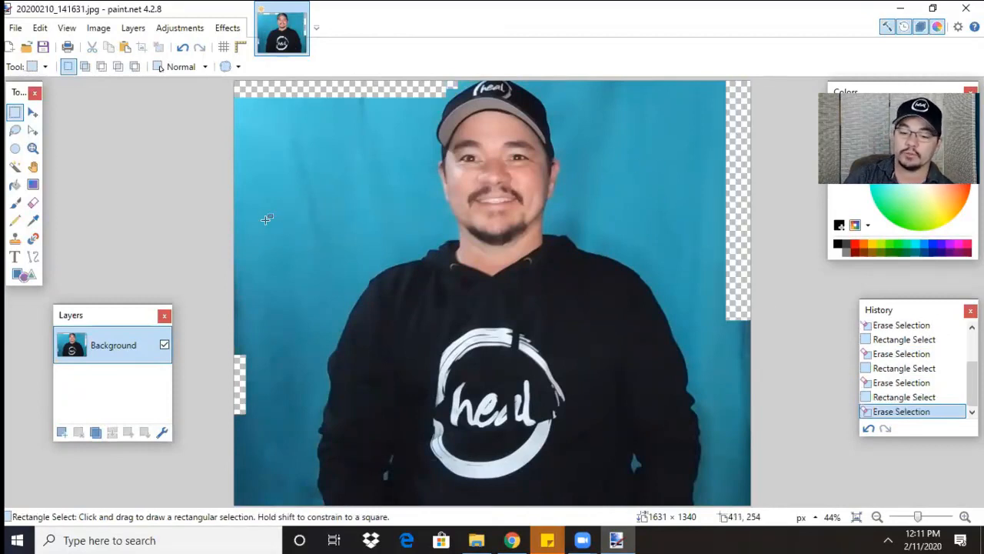
- Select the blue backdrop on each side of the man with the Magic Wand at 50% tolerance and erase it
{"action": "left_click", "coordinate": [16, 167]}
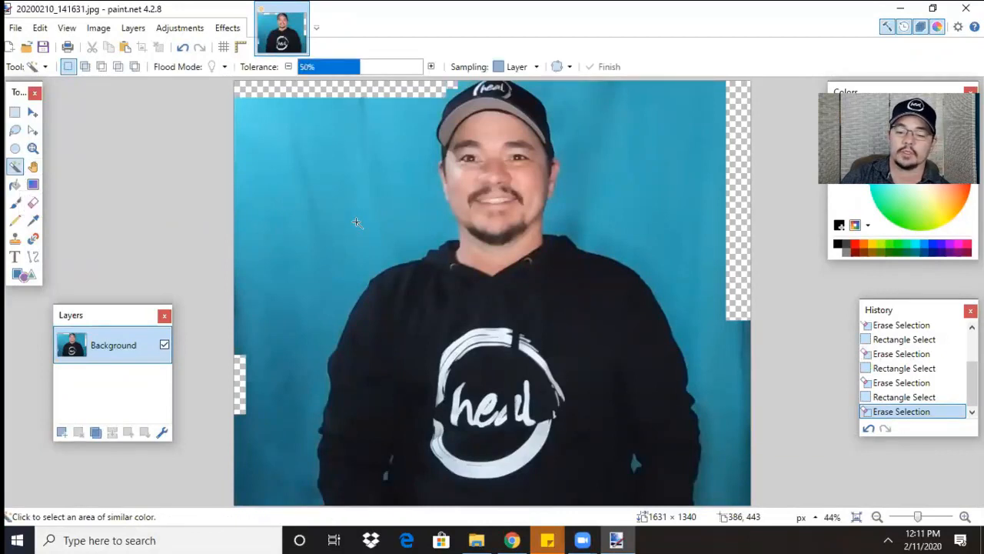
{"action": "left_click", "coordinate": [356, 222]}
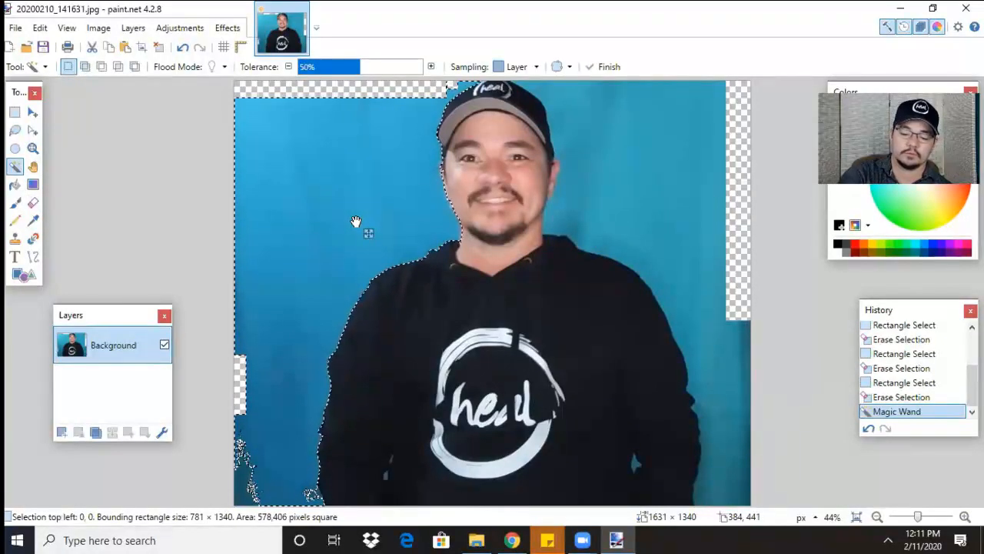
{"action": "key", "text": "Delete"}
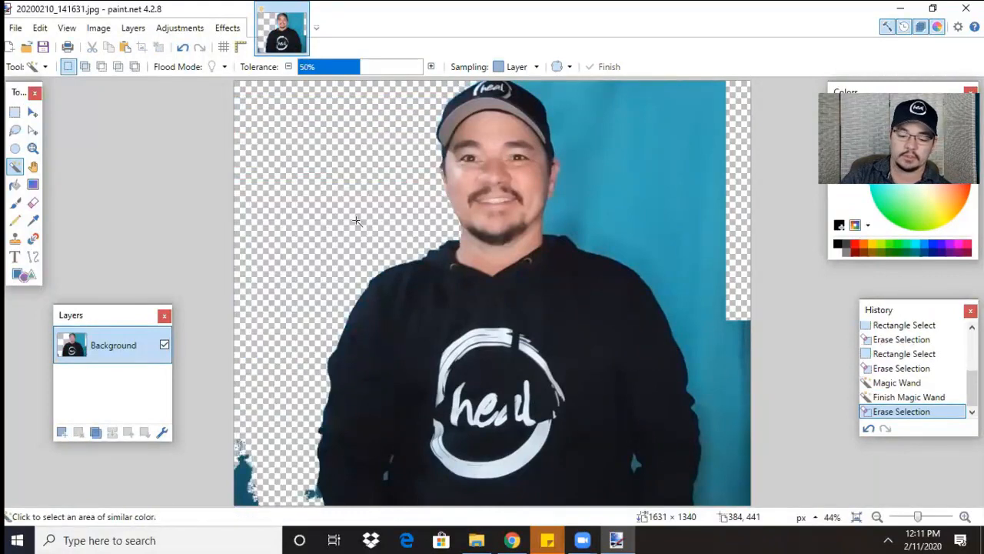
{"action": "left_click", "coordinate": [649, 170]}
{"action": "key", "text": "Delete"}
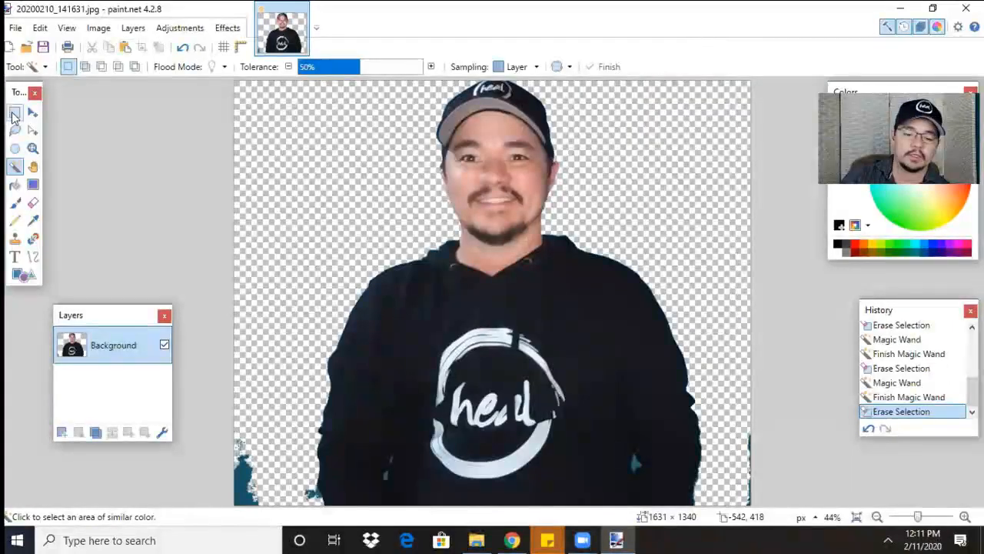
- Erase part of the blue remnant in the photo's lower-left corner with the Eraser at brush width 20
{"action": "left_click", "coordinate": [33, 204]}
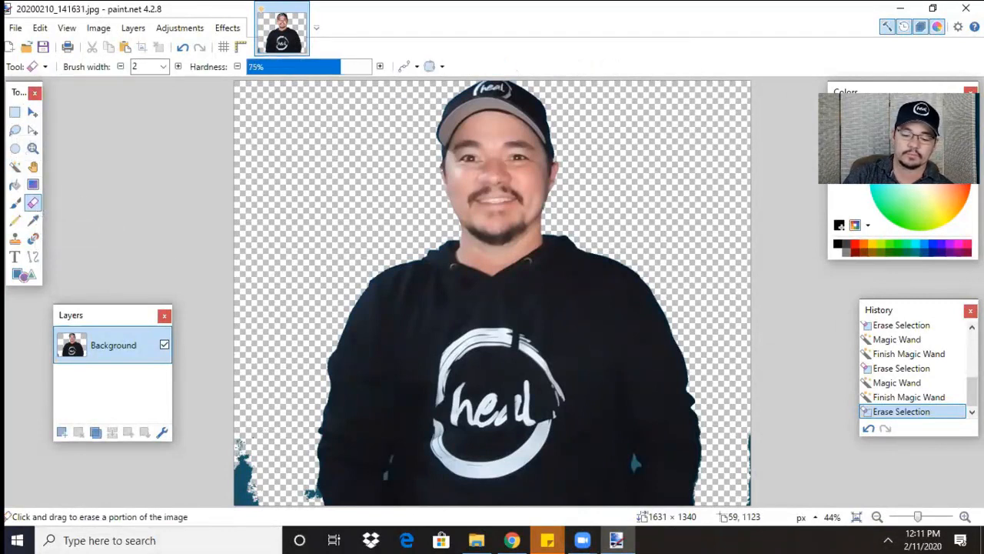
{"action": "left_click", "coordinate": [194, 520]}
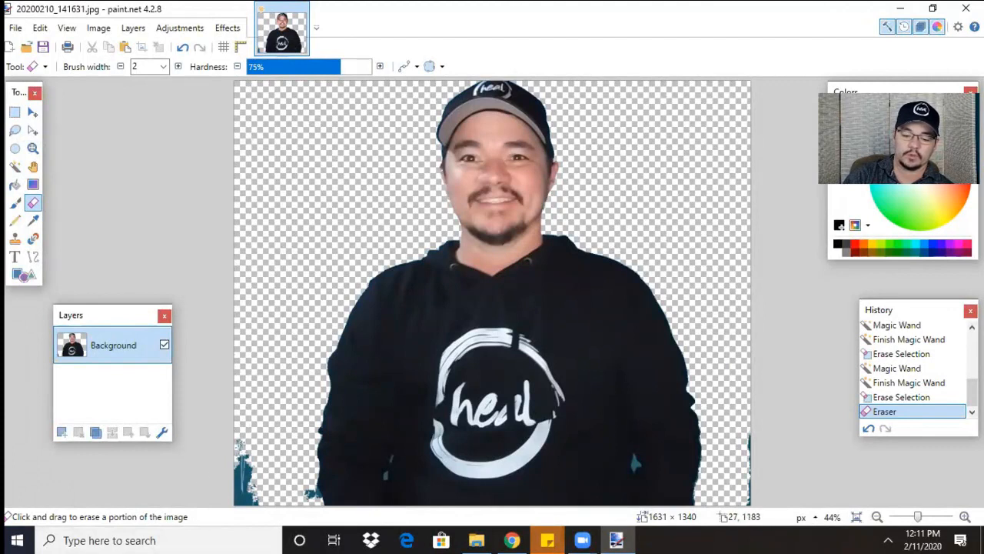
{"action": "left_click", "coordinate": [243, 448]}
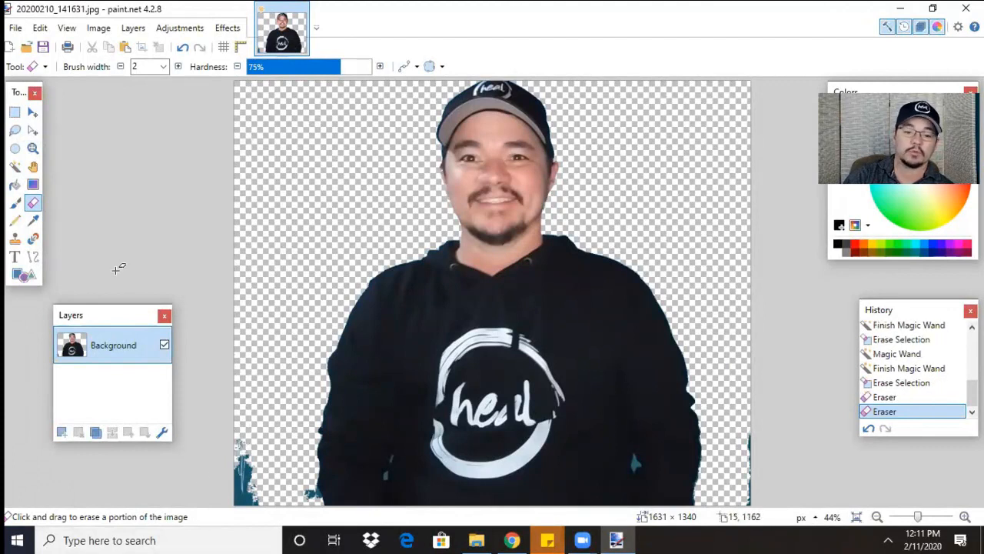
{"action": "left_click", "coordinate": [164, 66]}
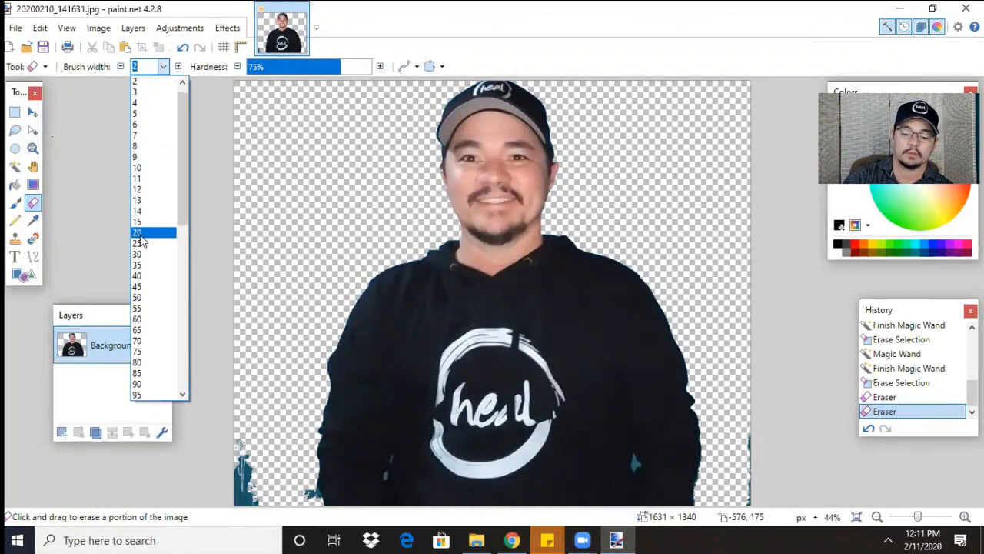
{"action": "left_click", "coordinate": [140, 235]}
{"action": "left_click_drag", "start_coordinate": [248, 490], "coordinate": [250, 453]}
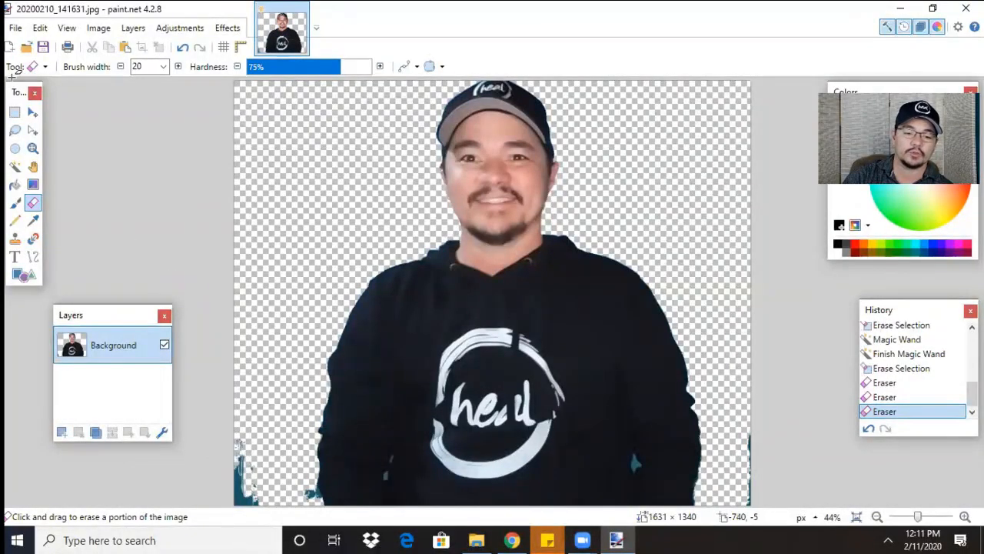
- Erase an about 251 × 228 px rectangle over the photo's lower-left corner and a narrow rectangle along its lower right edge
{"action": "left_click", "coordinate": [15, 112]}
{"action": "left_click_drag", "start_coordinate": [233, 433], "coordinate": [314, 521]}
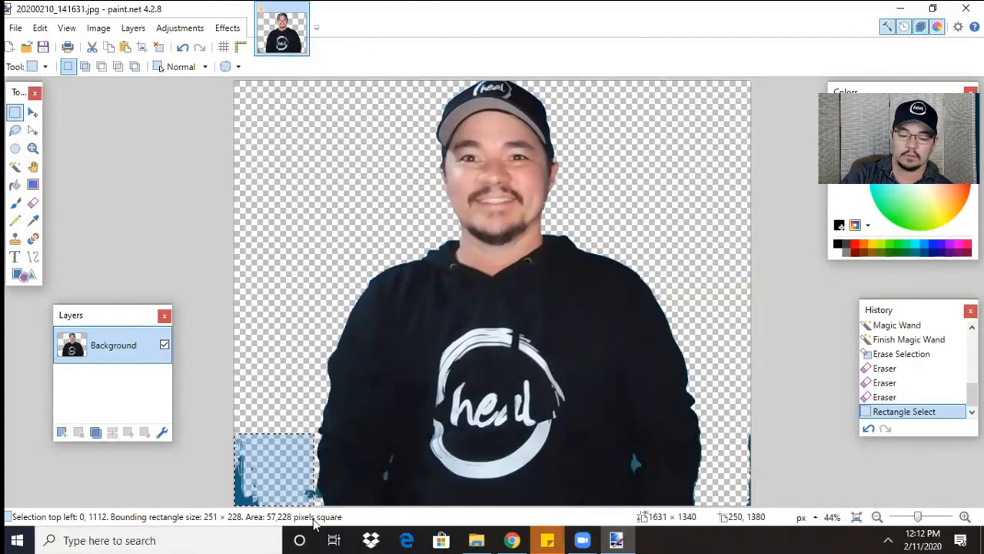
{"action": "key", "text": "Delete"}
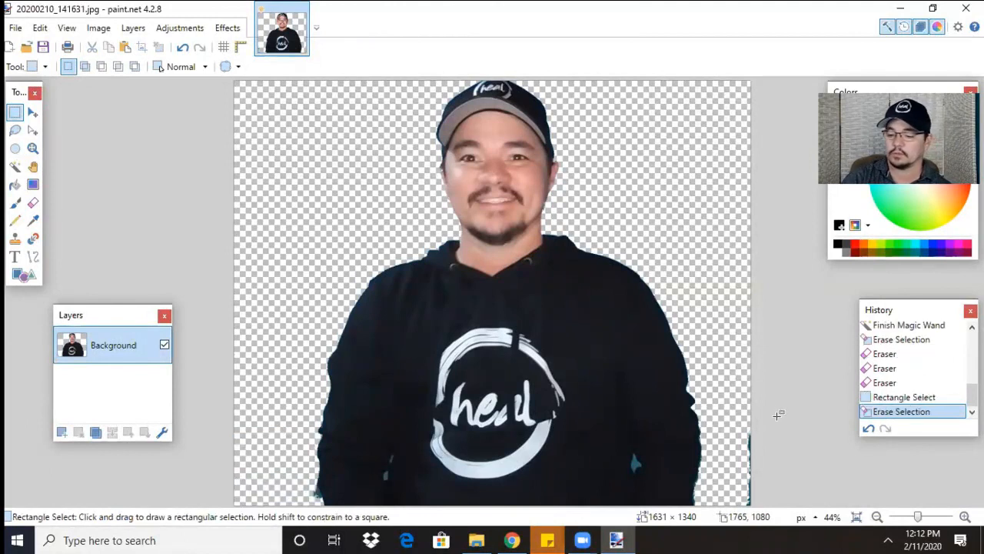
{"action": "left_click_drag", "start_coordinate": [759, 416], "coordinate": [738, 514]}
{"action": "key", "text": "Delete"}
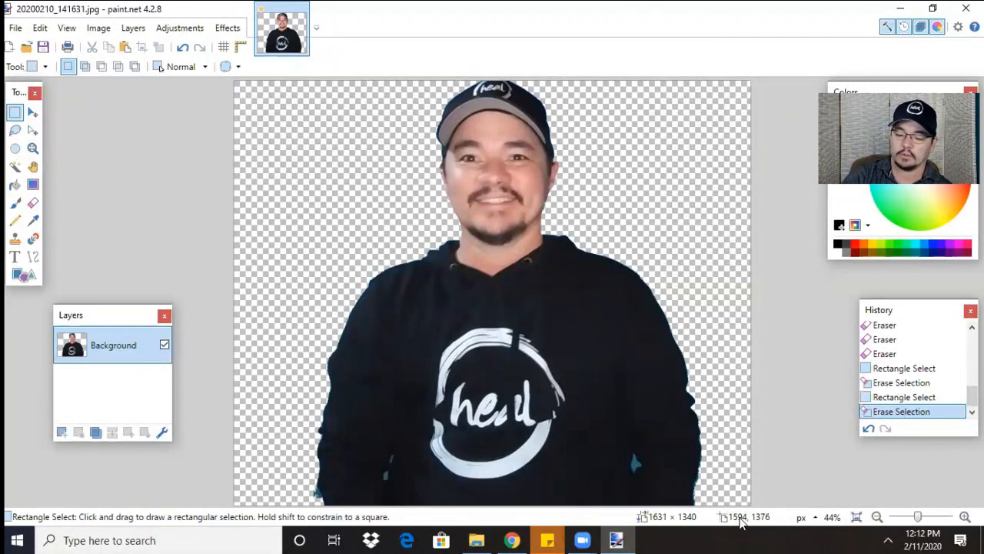
- Erase the blue remnant at the lower end of the sleeve on the photo's left side with the Eraser at brush width 6
{"action": "left_click", "coordinate": [32, 201]}
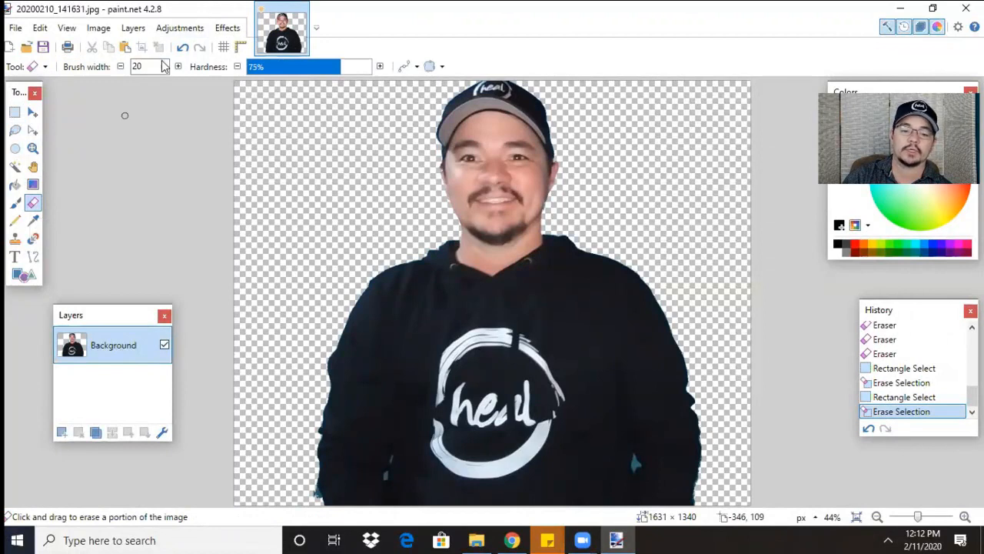
{"action": "left_click", "coordinate": [164, 67]}
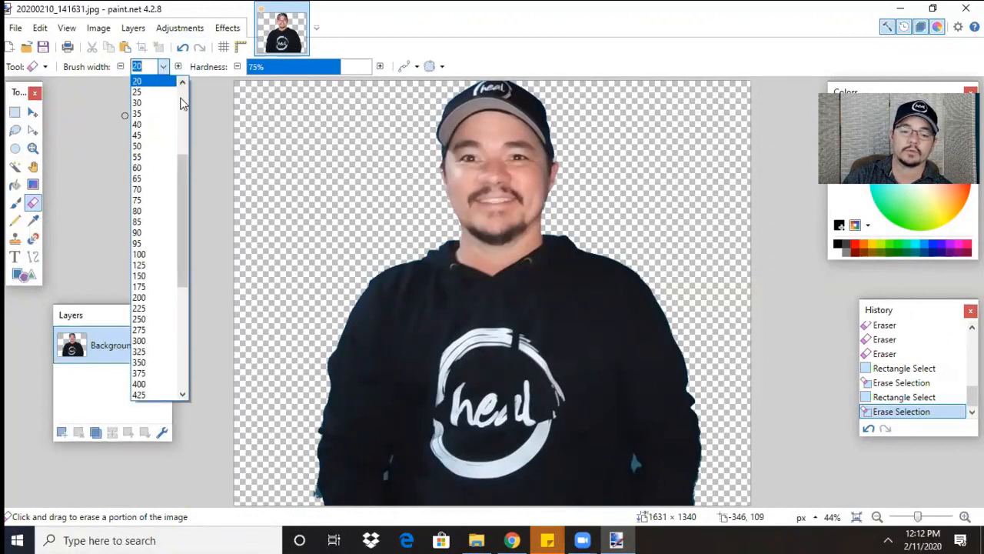
{"action": "scroll", "coordinate": [183, 102], "scroll_direction": "up", "scroll_amount": 5}
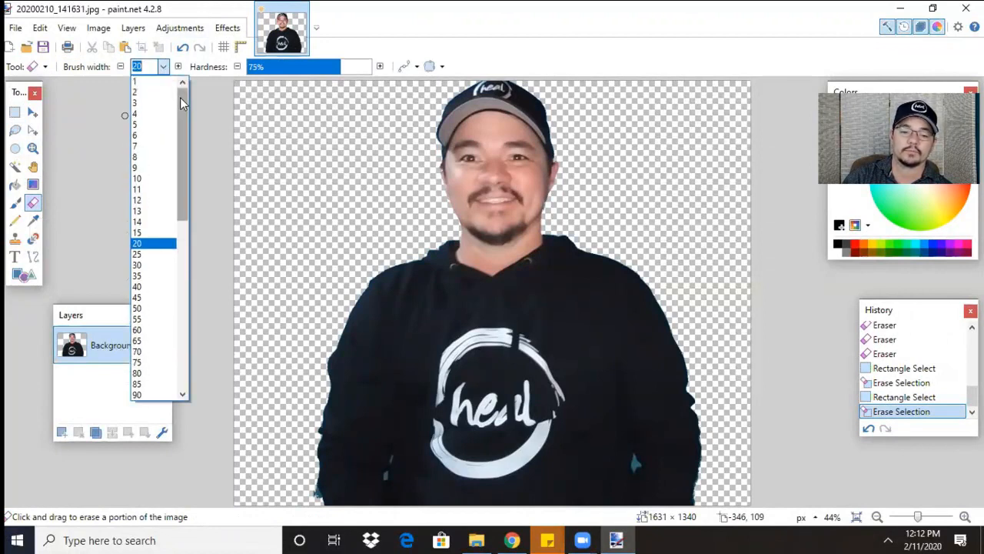
{"action": "left_click", "coordinate": [138, 137]}
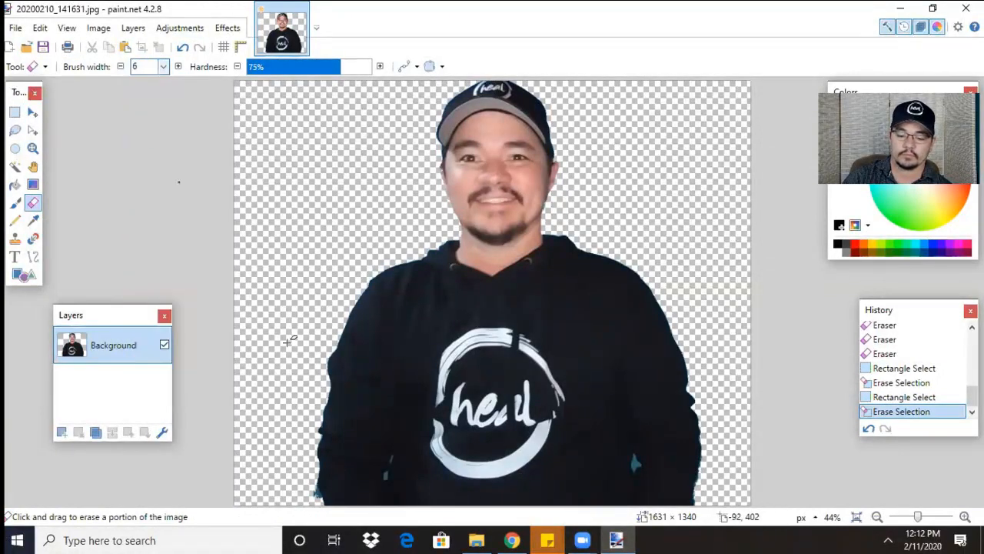
{"action": "left_click", "coordinate": [67, 27]}
{"action": "left_click", "coordinate": [81, 47]}
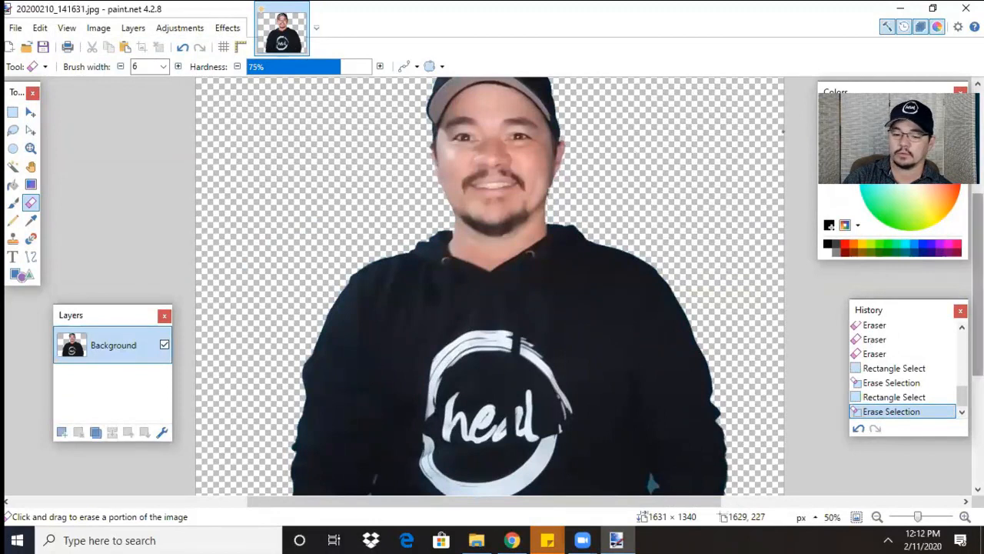
{"action": "left_click_drag", "start_coordinate": [979, 284], "coordinate": [978, 352]}
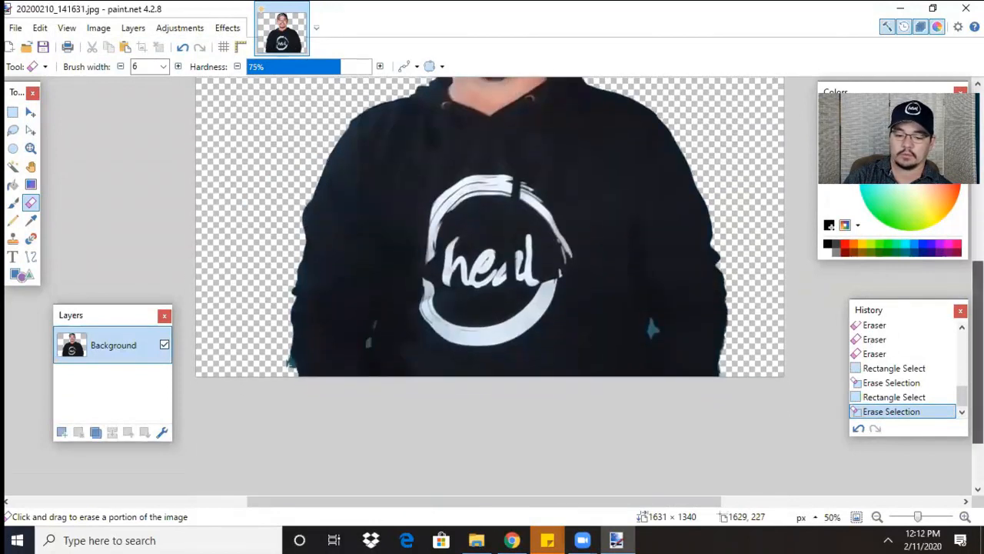
{"action": "left_click", "coordinate": [98, 28]}
{"action": "mouse_move", "coordinate": [67, 27]}
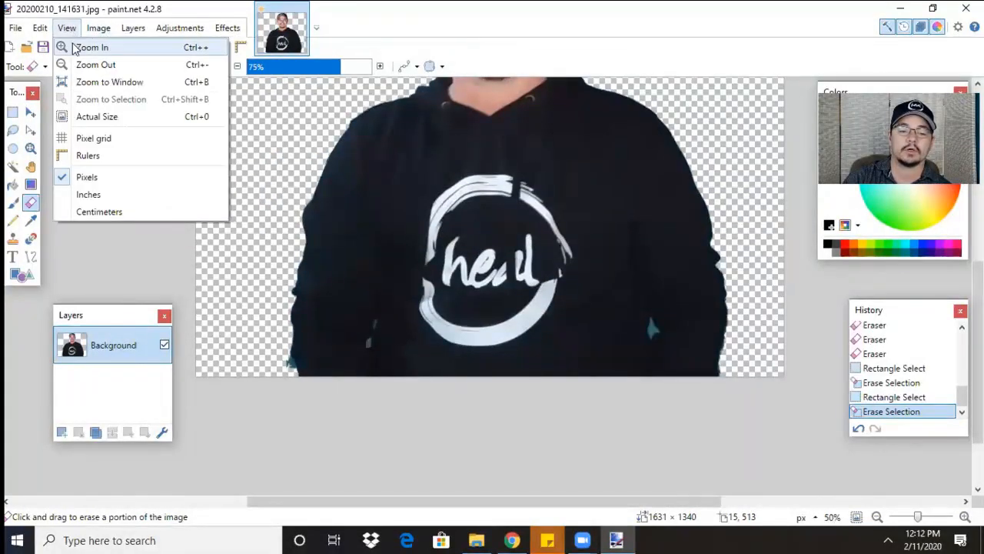
{"action": "left_click", "coordinate": [91, 47]}
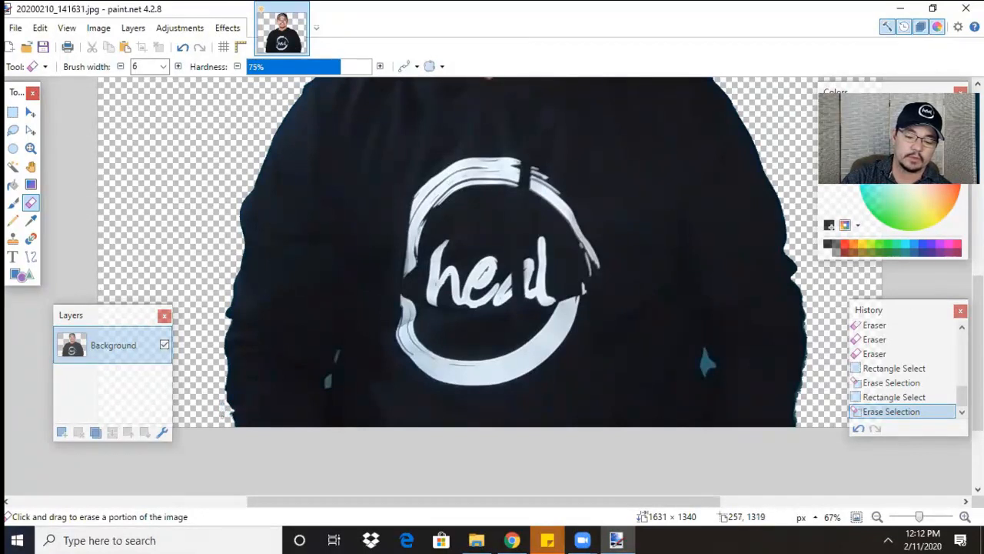
{"action": "left_click", "coordinate": [228, 415]}
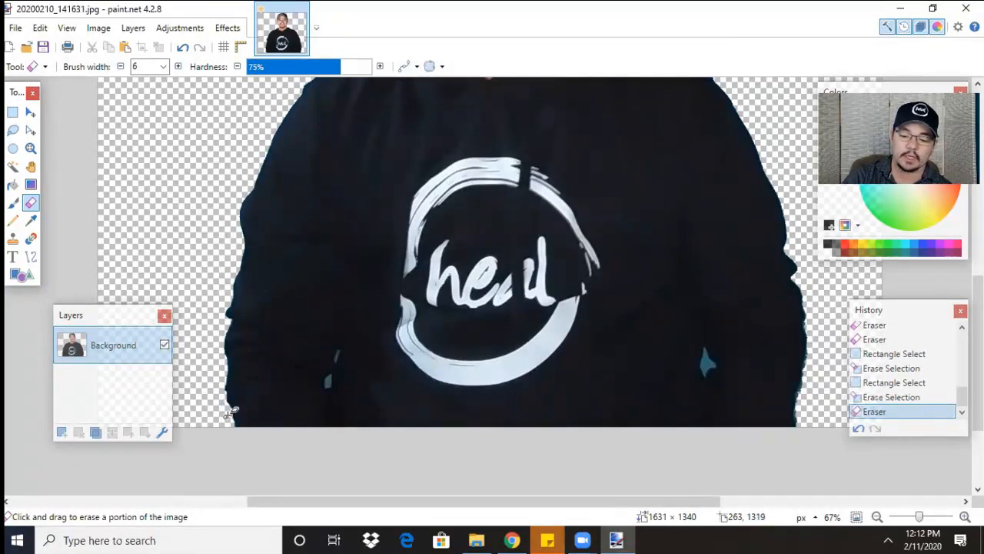
- Erase the small backdrop patches showing between the man's arms and torso on both sides of the hoodie
{"action": "left_click", "coordinate": [328, 382]}
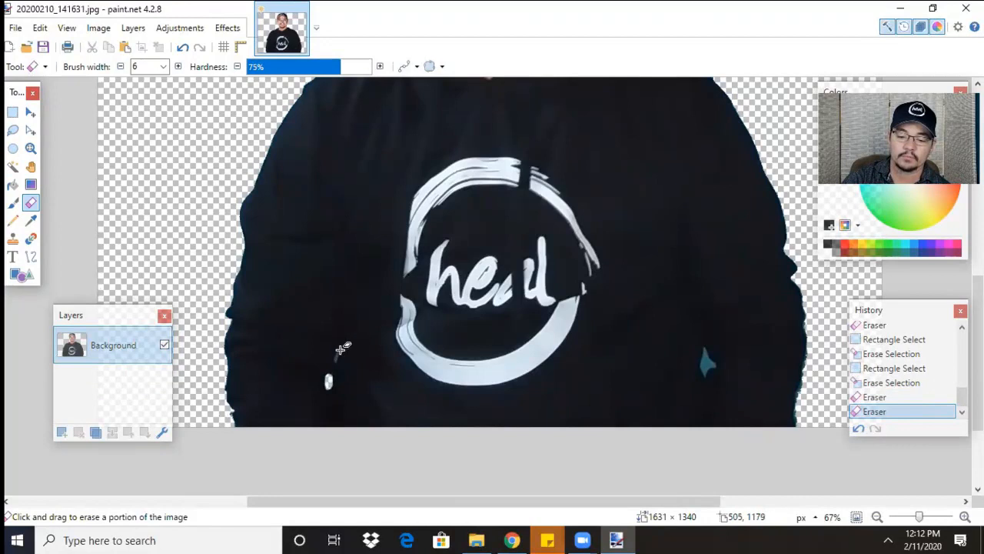
{"action": "left_click_drag", "start_coordinate": [336, 359], "coordinate": [336, 360]}
{"action": "left_click", "coordinate": [610, 412]}
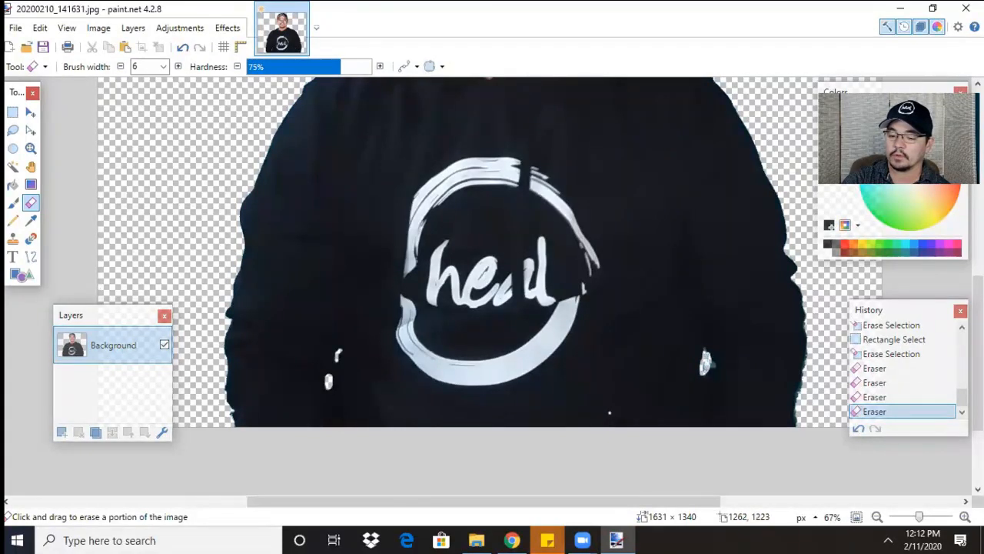
{"action": "left_click", "coordinate": [703, 360]}
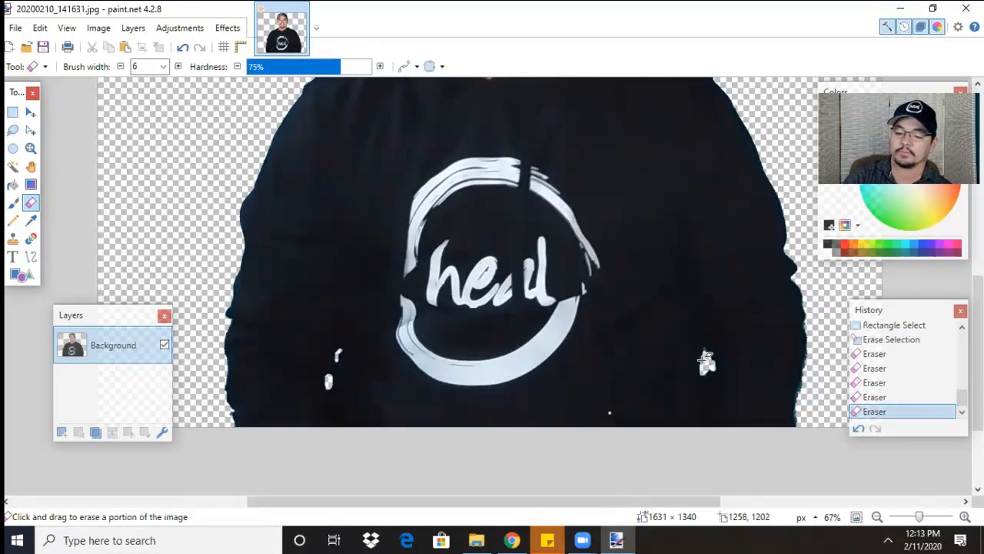
- Save the cutout in the Downloads folder as a PNG file named j2, with the bit depth on Auto-detect
{"action": "left_click", "coordinate": [26, 66]}
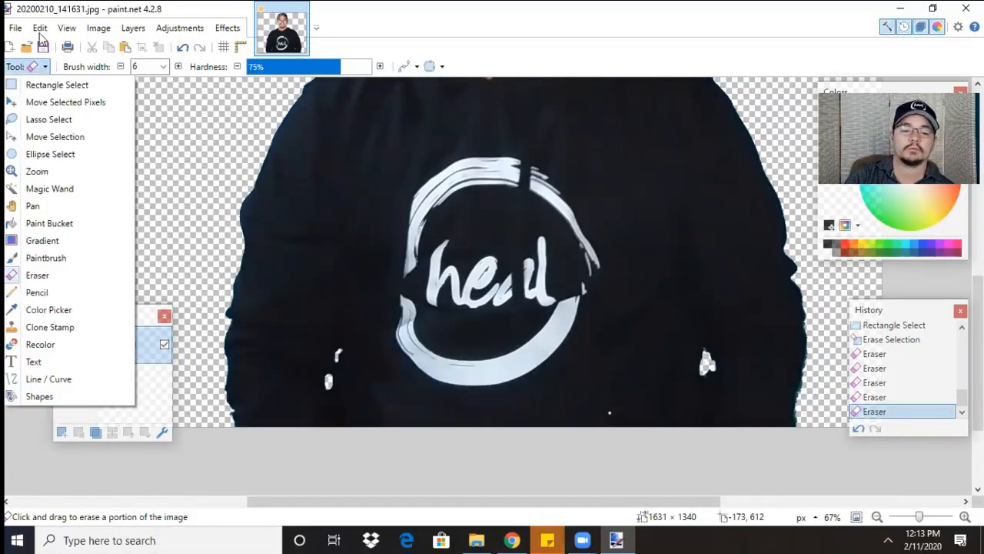
{"action": "left_click", "coordinate": [40, 28]}
{"action": "left_click", "coordinate": [67, 27]}
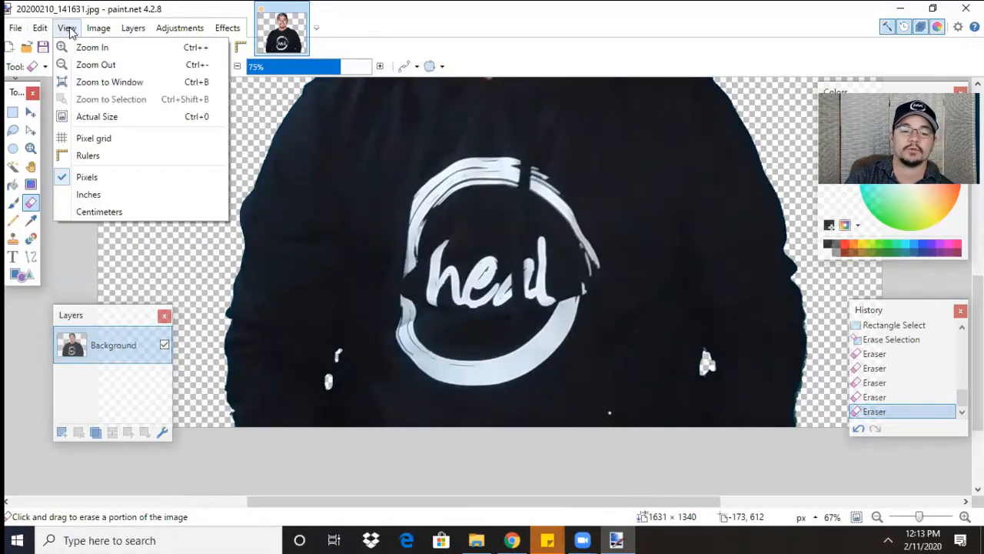
{"action": "left_click", "coordinate": [87, 116]}
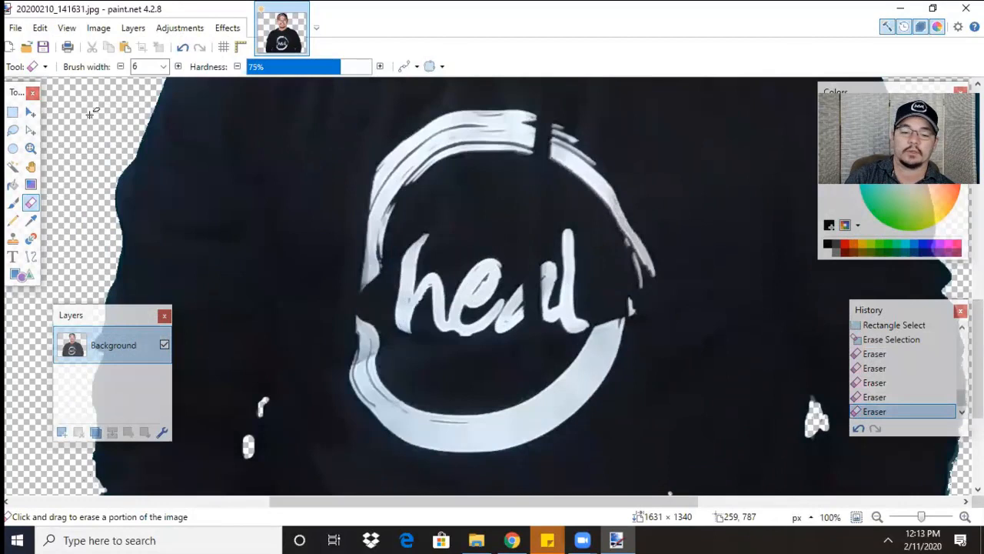
{"action": "left_click", "coordinate": [72, 27]}
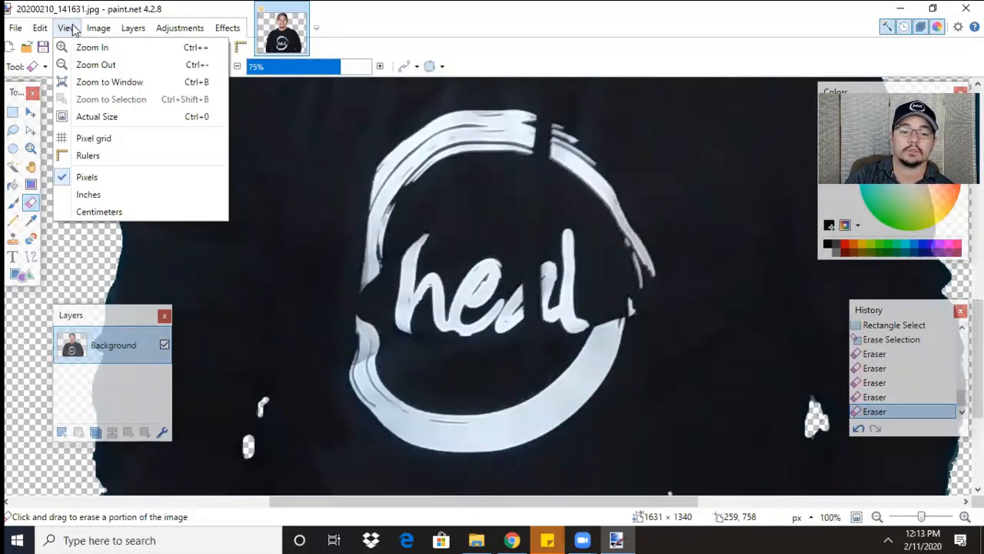
{"action": "left_click", "coordinate": [98, 81]}
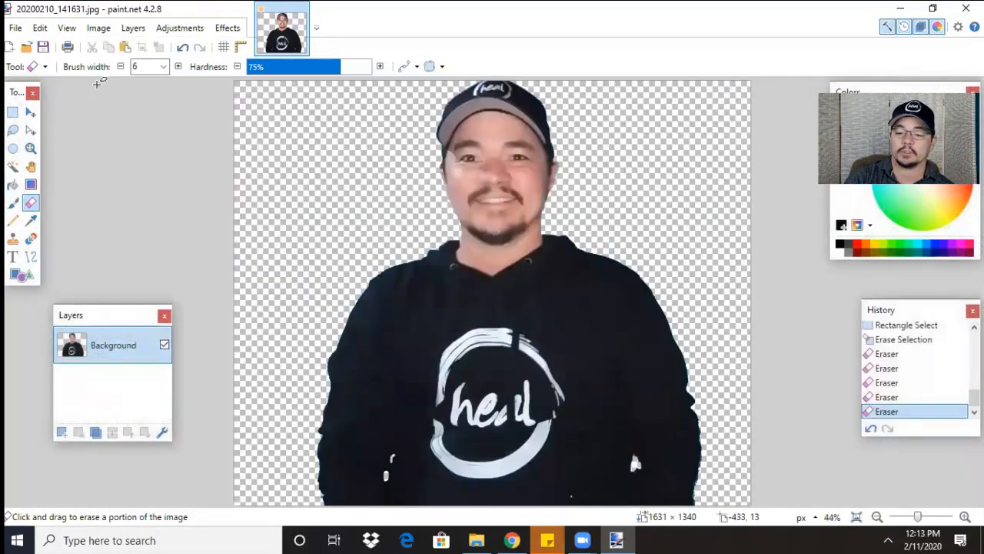
{"action": "left_click", "coordinate": [16, 28]}
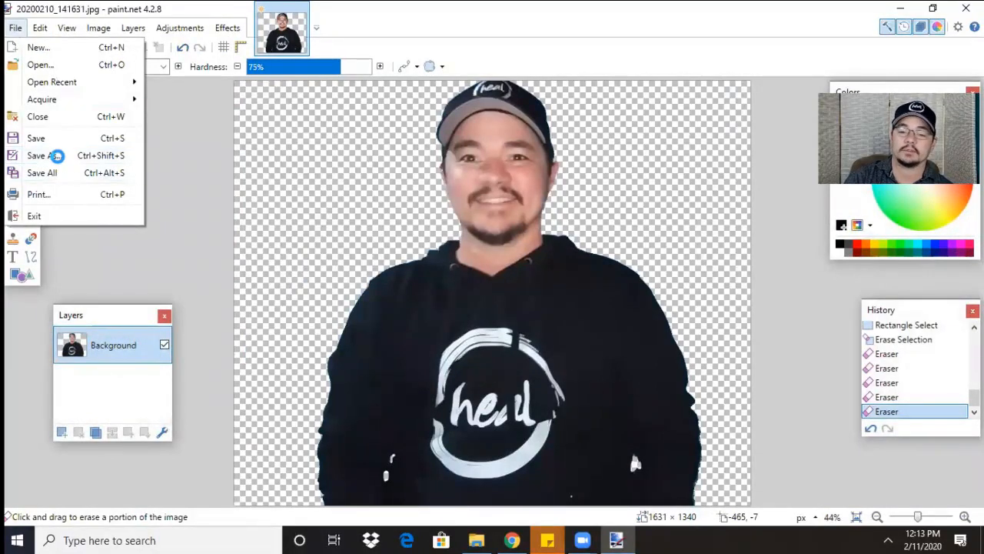
{"action": "left_click", "coordinate": [56, 156]}
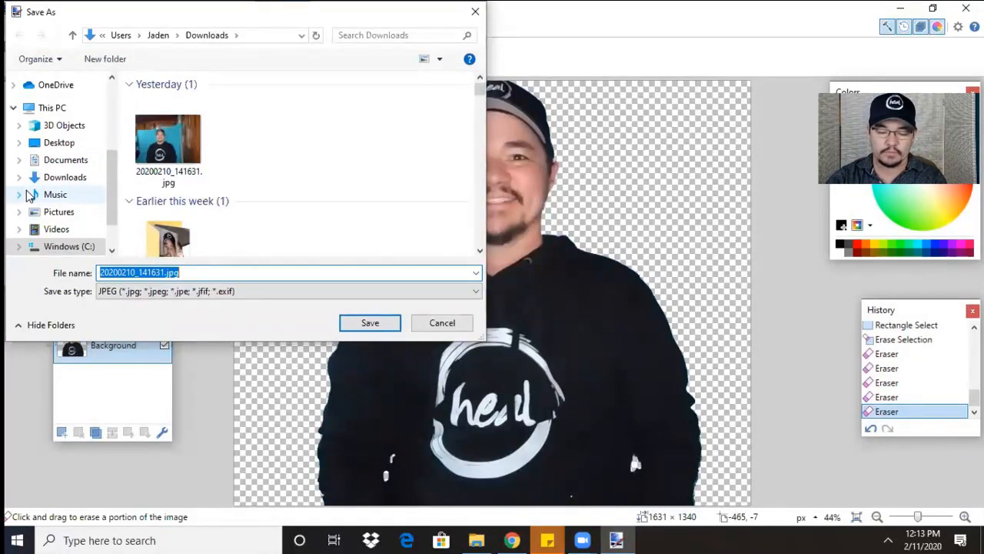
{"action": "type", "text": "j"}
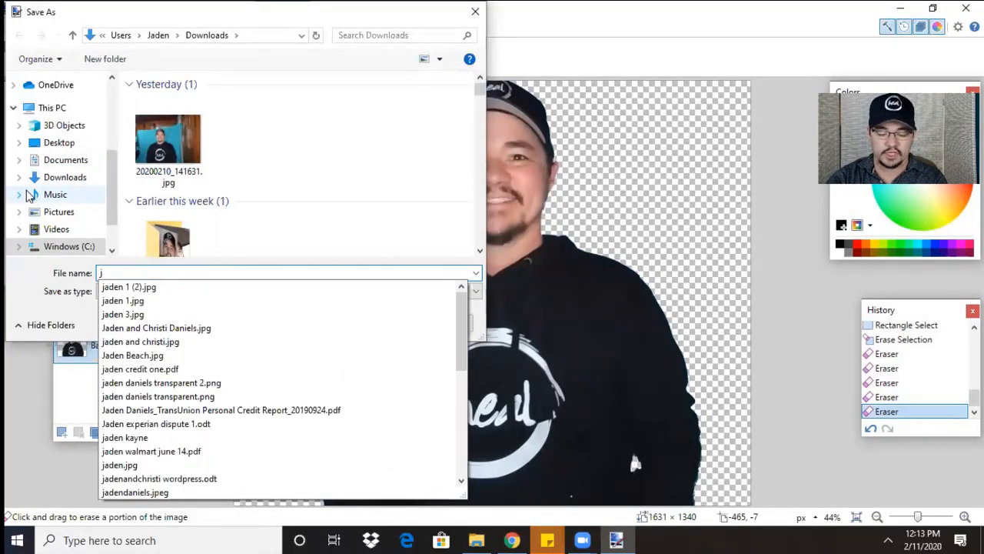
{"action": "type", "text": "2"}
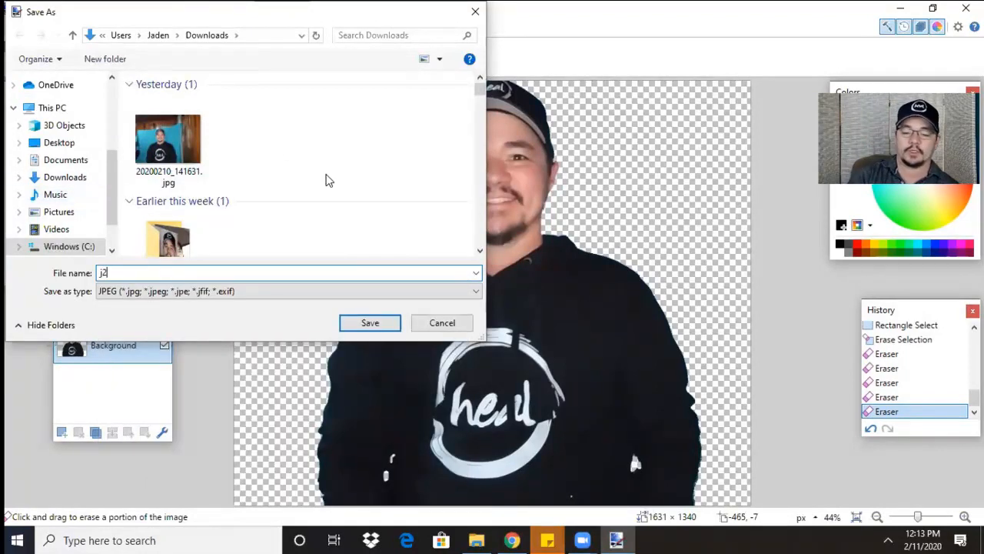
{"action": "left_click", "coordinate": [476, 292]}
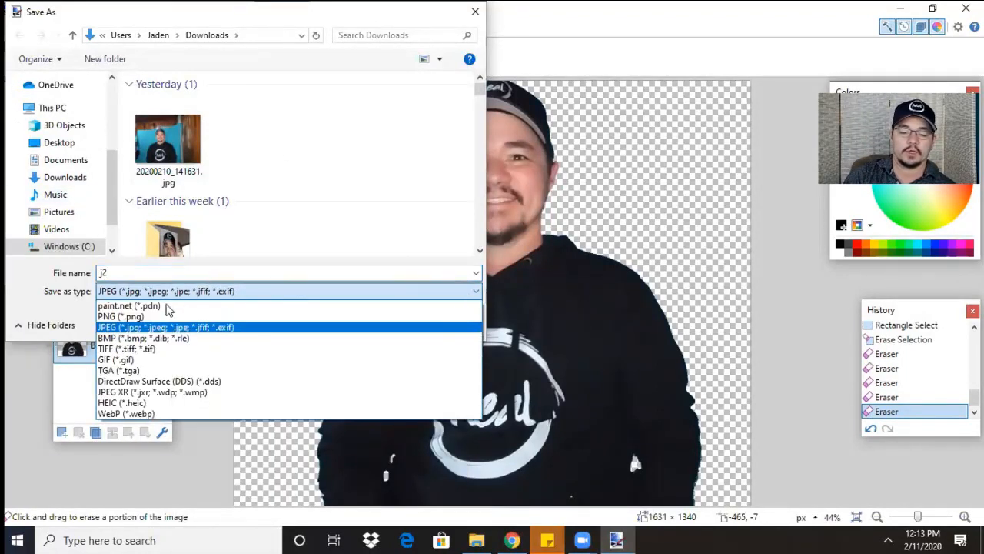
{"action": "left_click", "coordinate": [144, 317]}
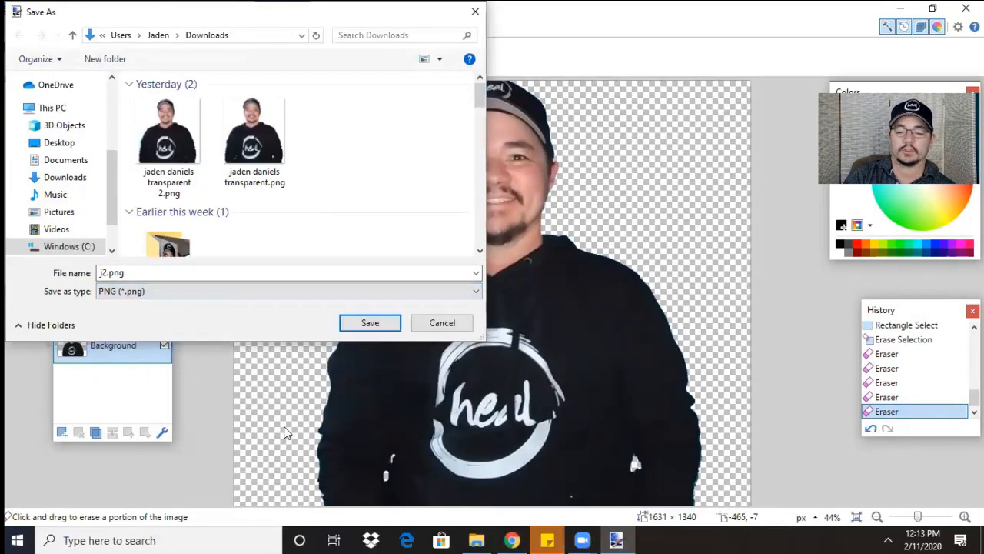
{"action": "left_click", "coordinate": [363, 323]}
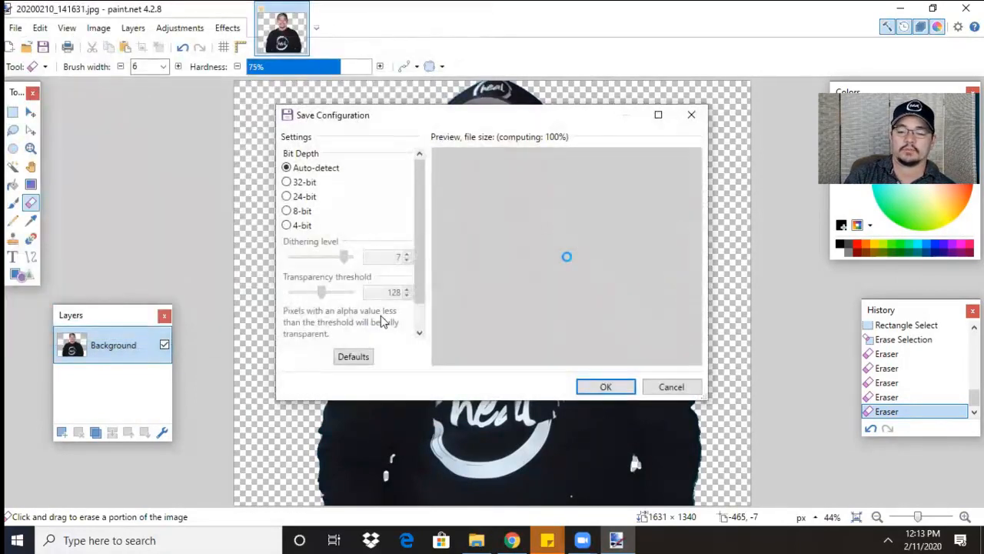
{"action": "left_click", "coordinate": [605, 389]}
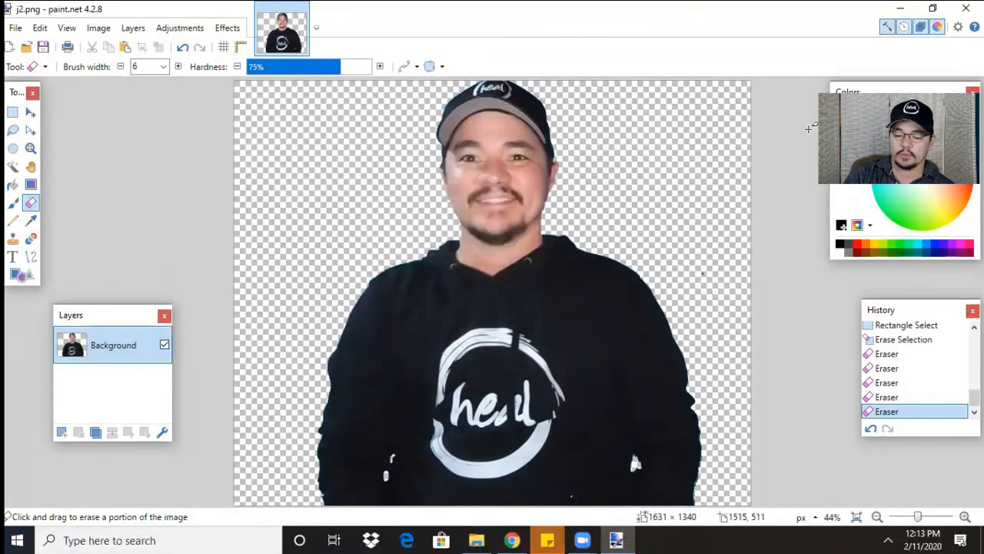
- Switch to Chrome, open canva.com in a new tab and get into Canva through the Facebook sign-up option
{"action": "left_click", "coordinate": [512, 540]}
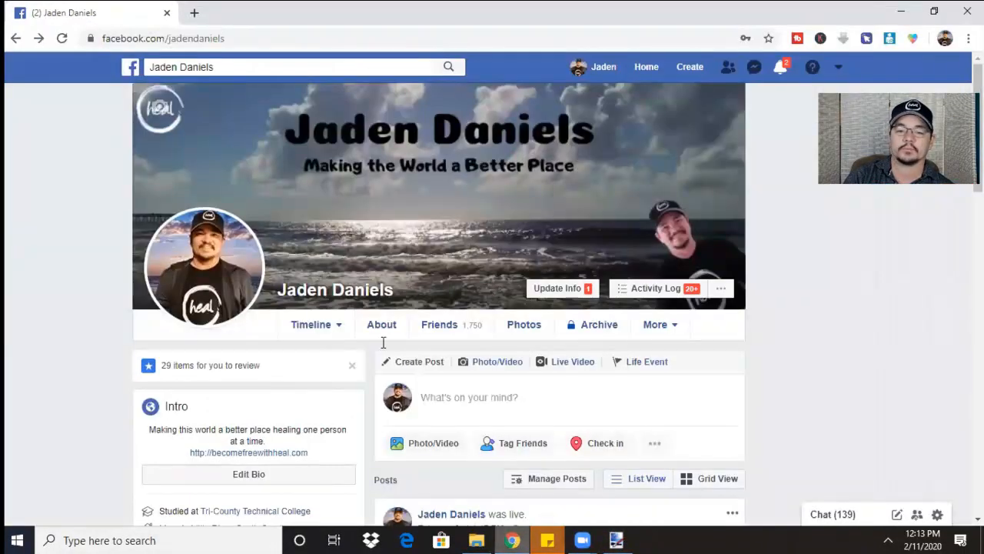
{"action": "left_click", "coordinate": [192, 15]}
{"action": "type", "text": "cna"}
{"action": "key", "text": "BackSpace"}
{"action": "key", "text": "BackSpace"}
{"action": "type", "text": "anva.co"}
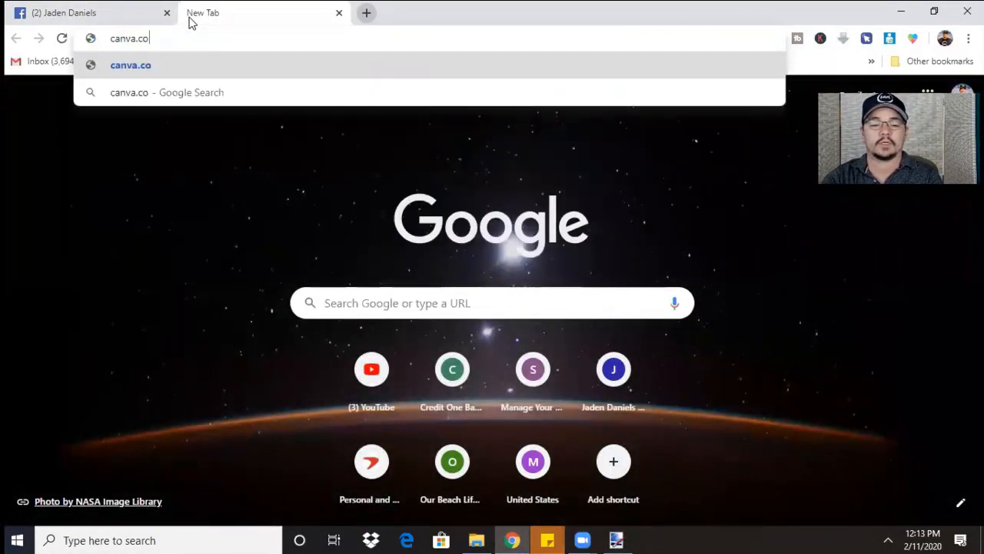
{"action": "type", "text": "m"}
{"action": "key", "text": "Return"}
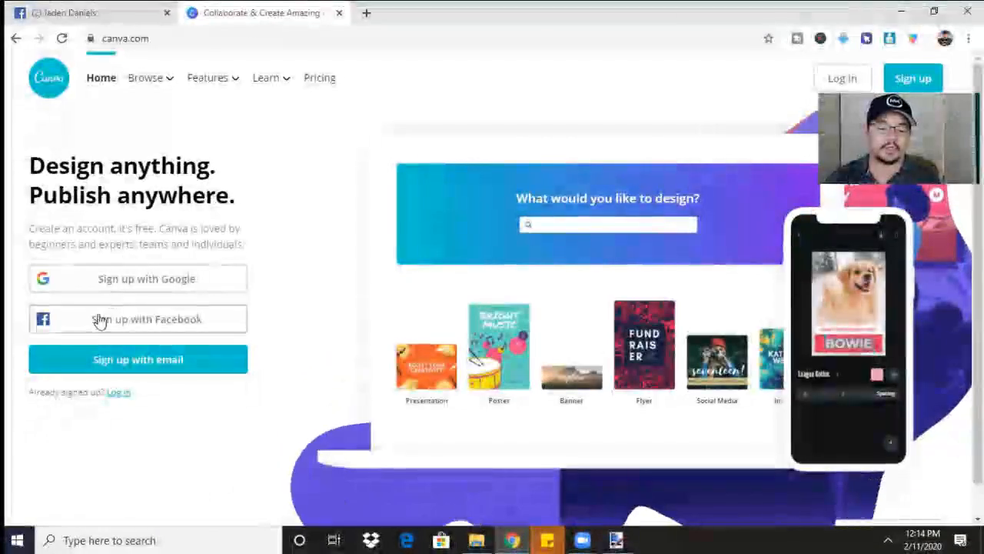
{"action": "left_click", "coordinate": [98, 323]}
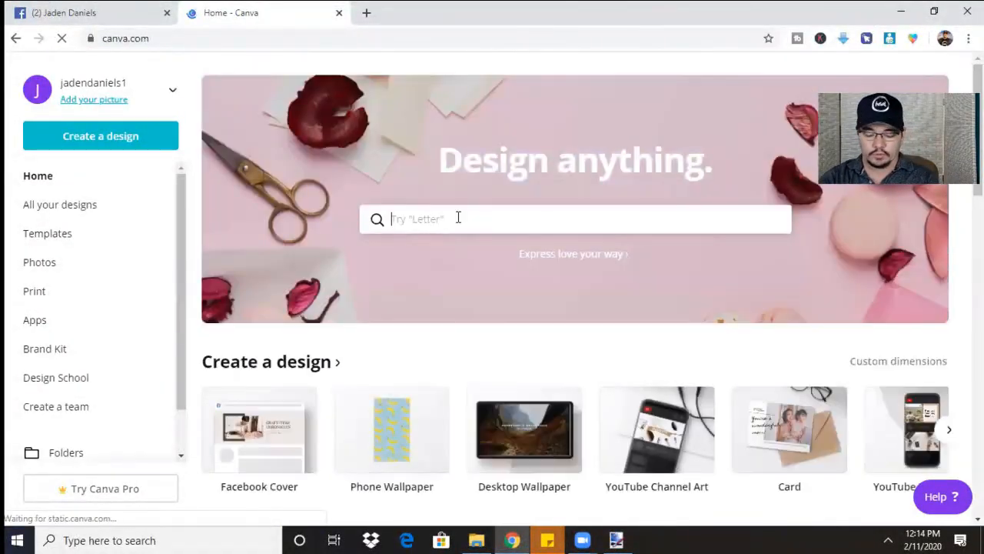
- Find the Facebook Cover design type in Canva and start a blank design from it
{"action": "left_click", "coordinate": [457, 217]}
{"action": "type", "text": "fa"}
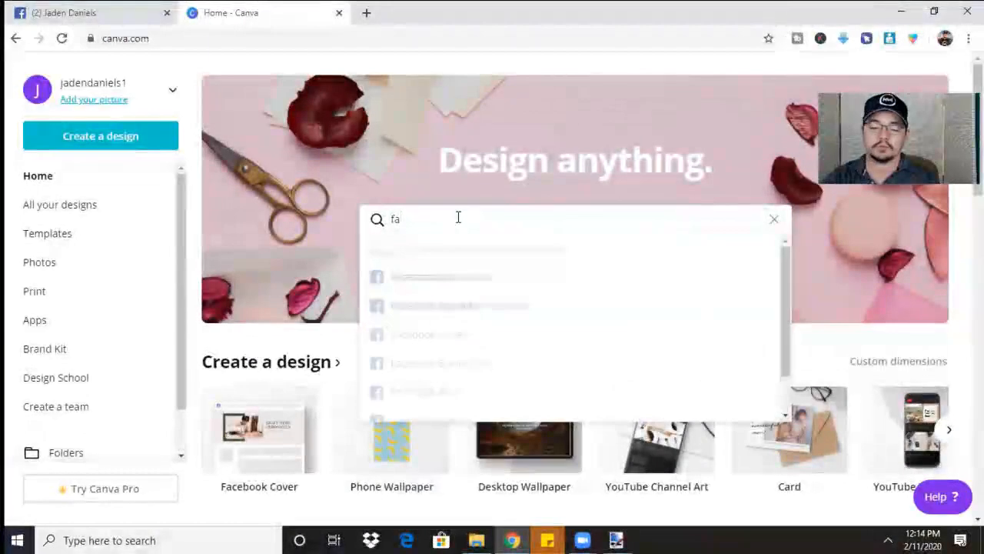
{"action": "left_click", "coordinate": [428, 334]}
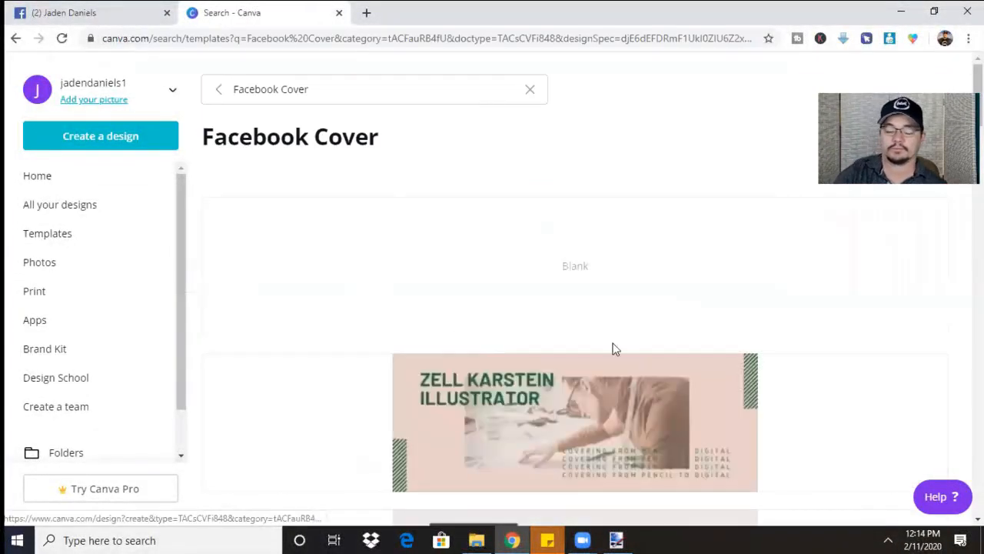
{"action": "left_click", "coordinate": [573, 269]}
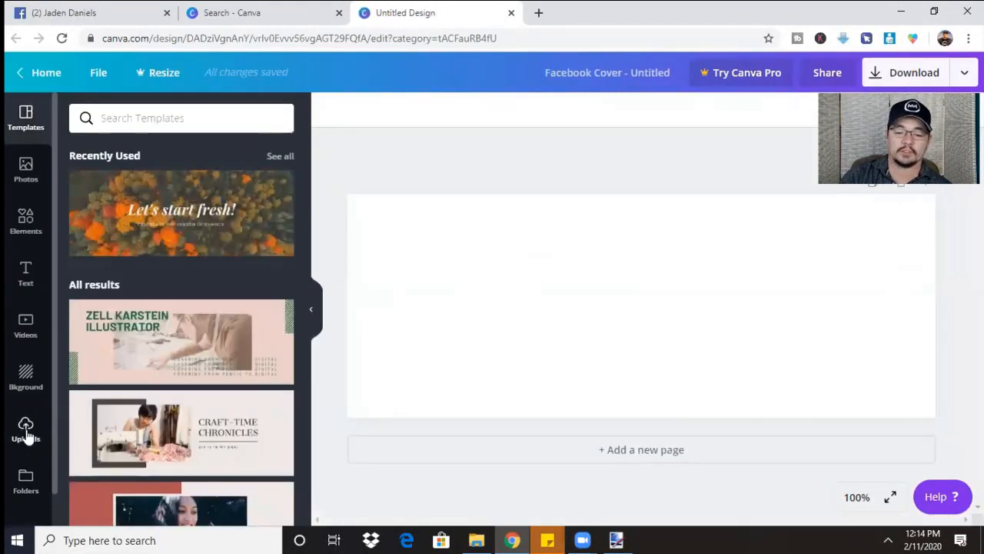
- Upload j2.png from the Downloads folder to the Canva image uploads
{"action": "left_click", "coordinate": [26, 434]}
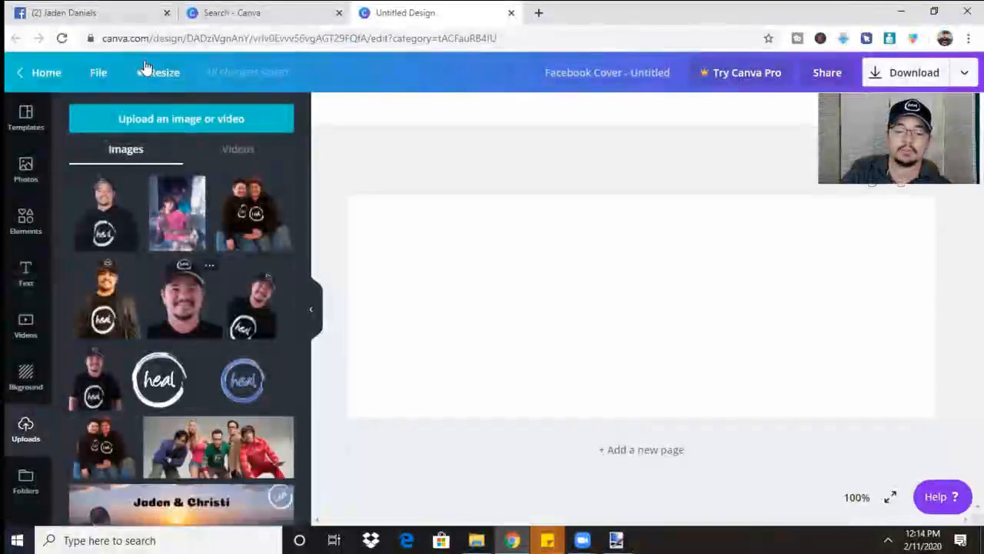
{"action": "left_click", "coordinate": [147, 118]}
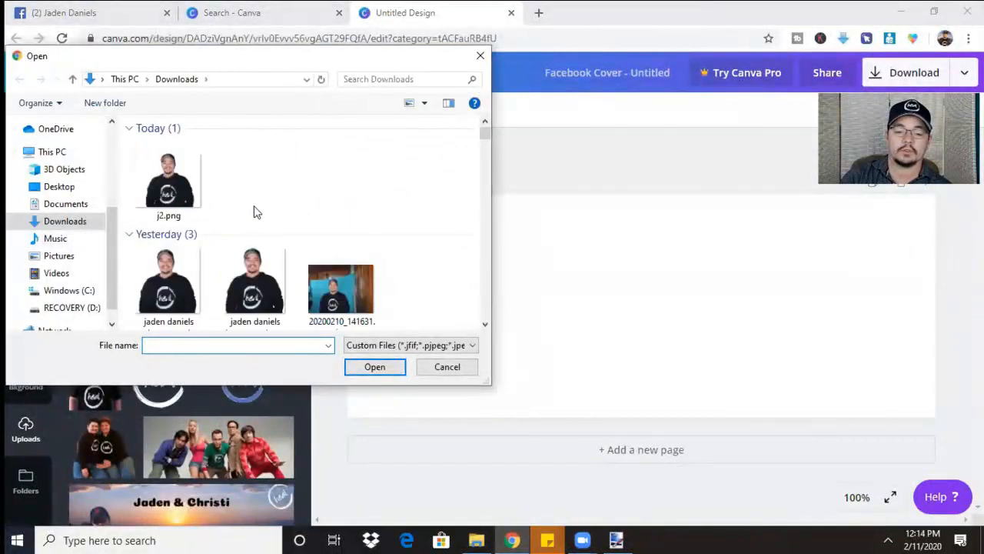
{"action": "left_click", "coordinate": [183, 174]}
{"action": "left_click", "coordinate": [360, 368]}
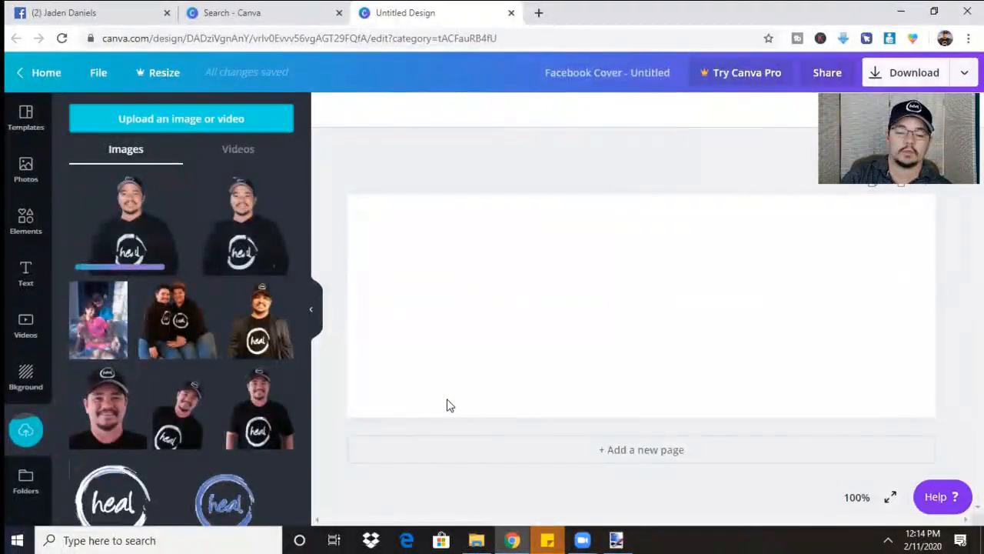
- Add the uploaded ocean photo with sun and clouds to the cover and extend its four sides to fill the whole page
{"action": "left_click_drag", "start_coordinate": [306, 252], "coordinate": [313, 496]}
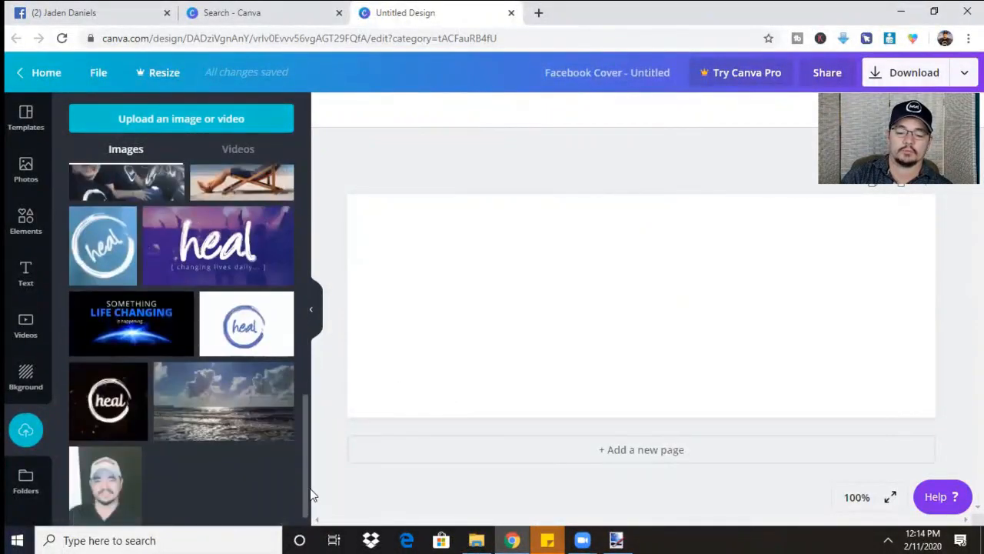
{"action": "left_click", "coordinate": [236, 406]}
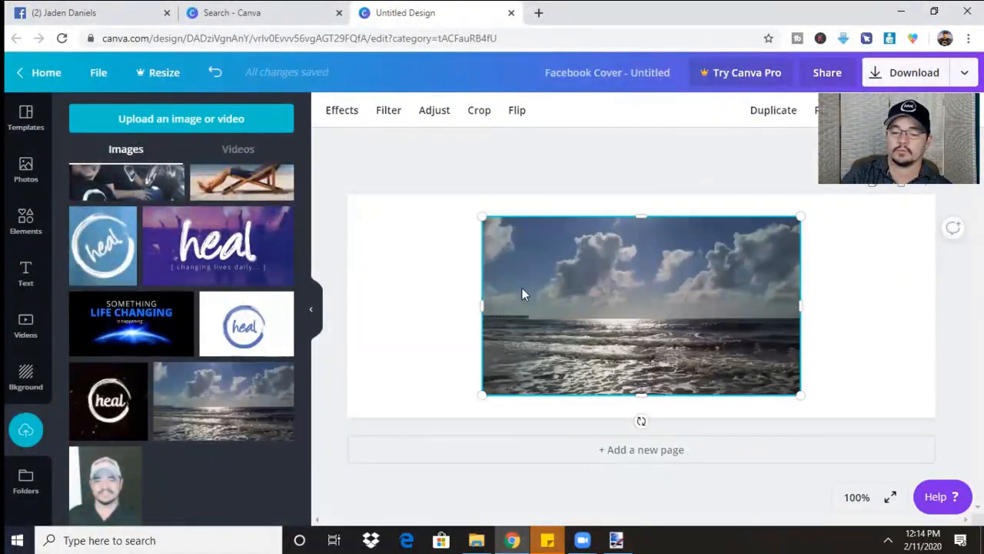
{"action": "left_click_drag", "start_coordinate": [480, 307], "coordinate": [348, 308]}
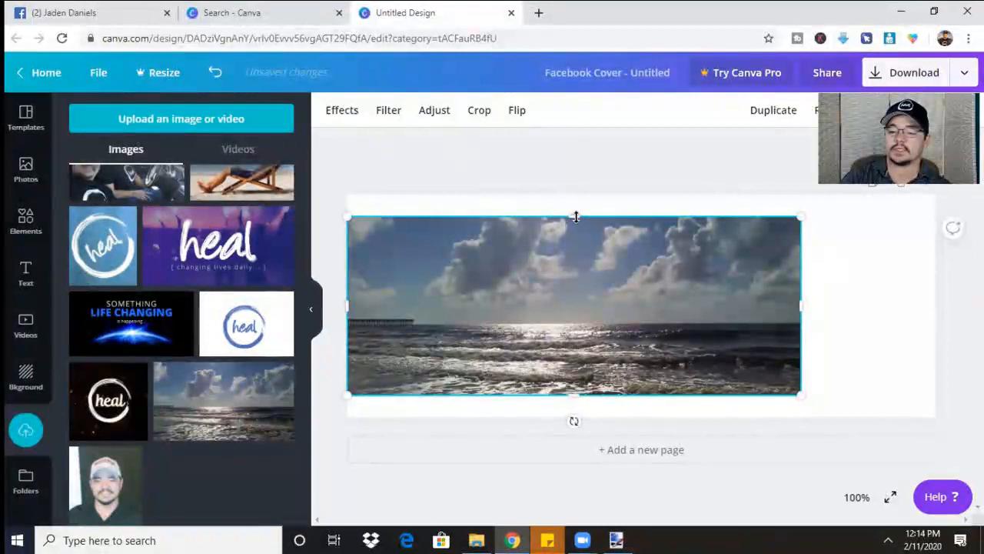
{"action": "left_click_drag", "start_coordinate": [575, 218], "coordinate": [576, 193]}
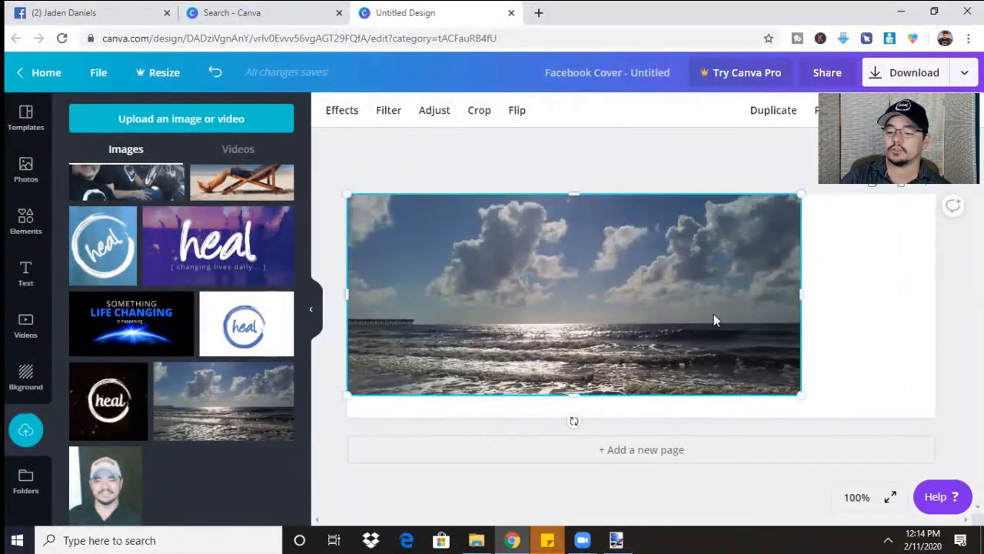
{"action": "left_click_drag", "start_coordinate": [828, 294], "coordinate": [935, 300]}
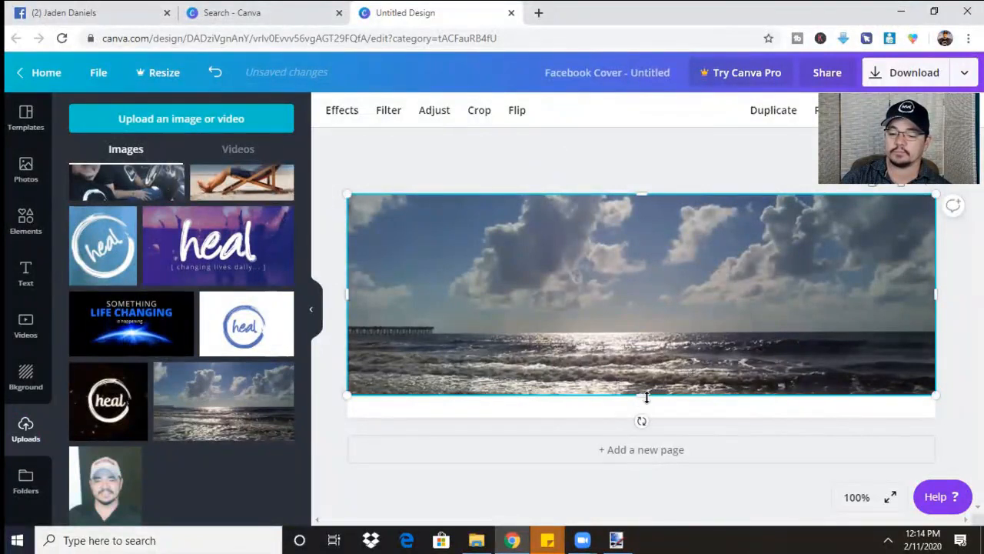
{"action": "left_click_drag", "start_coordinate": [646, 397], "coordinate": [653, 417]}
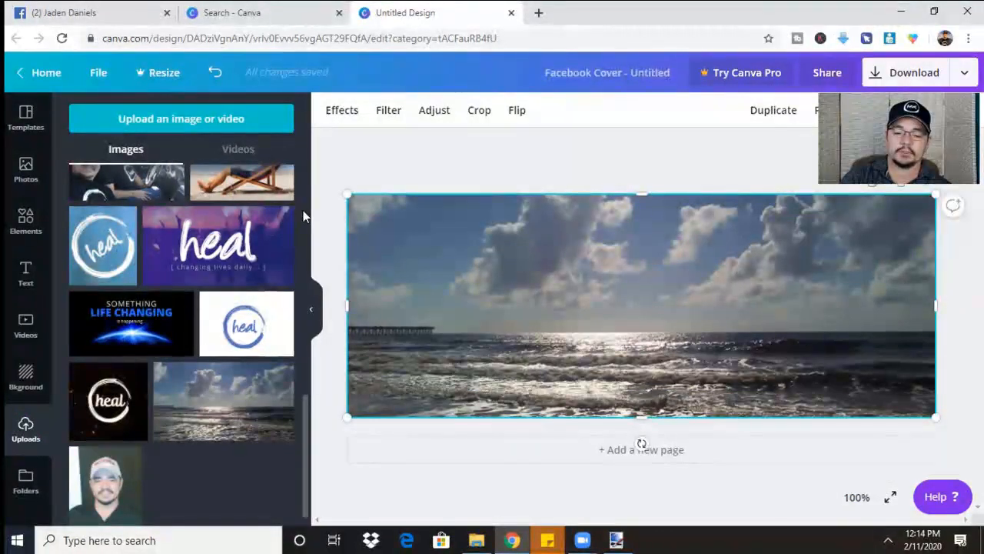
- Add the newly uploaded cutout, shrink it to about 60 percent in the cover's lower-left corner and tilt it slightly counterclockwise
{"action": "scroll", "coordinate": [303, 216], "scroll_direction": "up", "scroll_amount": 4}
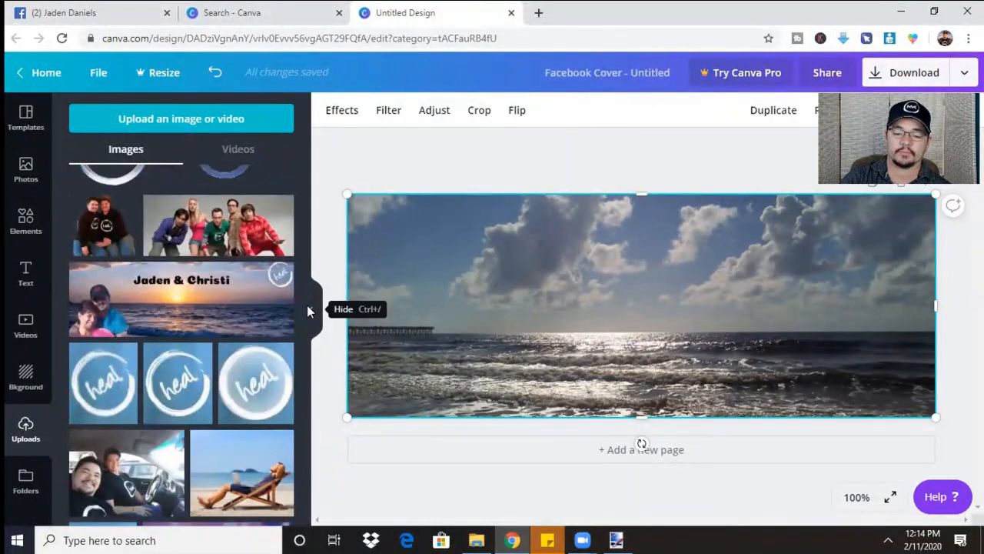
{"action": "left_click_drag", "start_coordinate": [307, 312], "coordinate": [301, 174]}
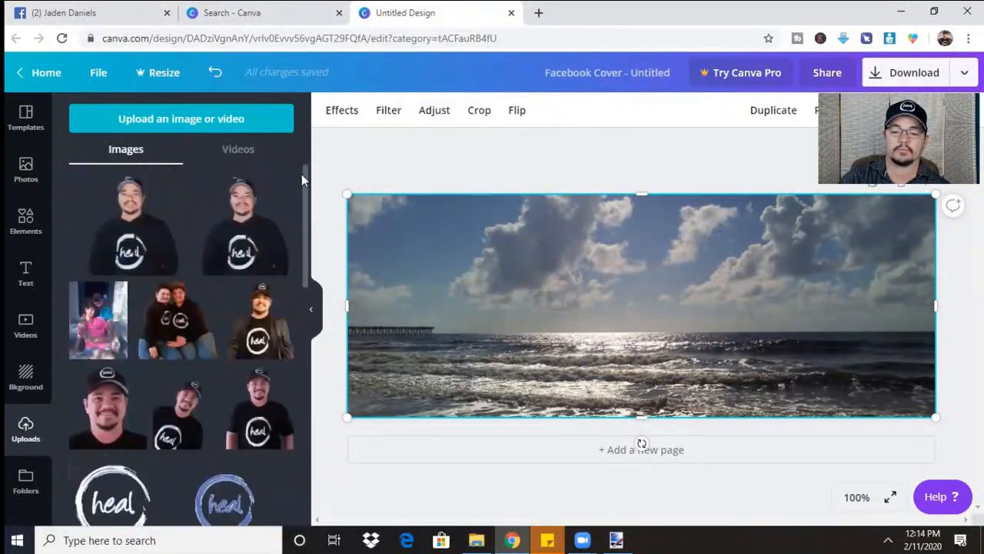
{"action": "left_click", "coordinate": [142, 227]}
{"action": "left_click_drag", "start_coordinate": [663, 309], "coordinate": [482, 333]}
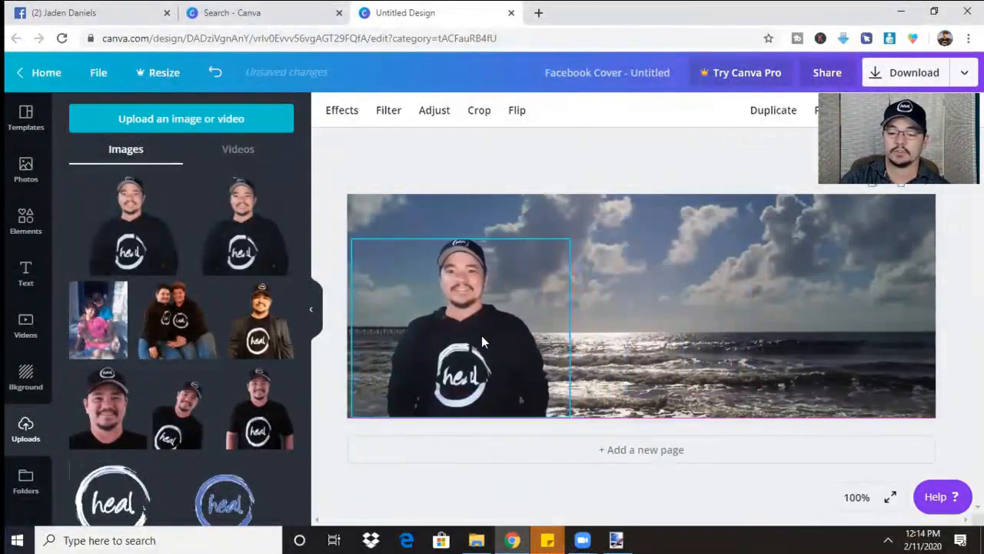
{"action": "left_click_drag", "start_coordinate": [569, 239], "coordinate": [501, 342]}
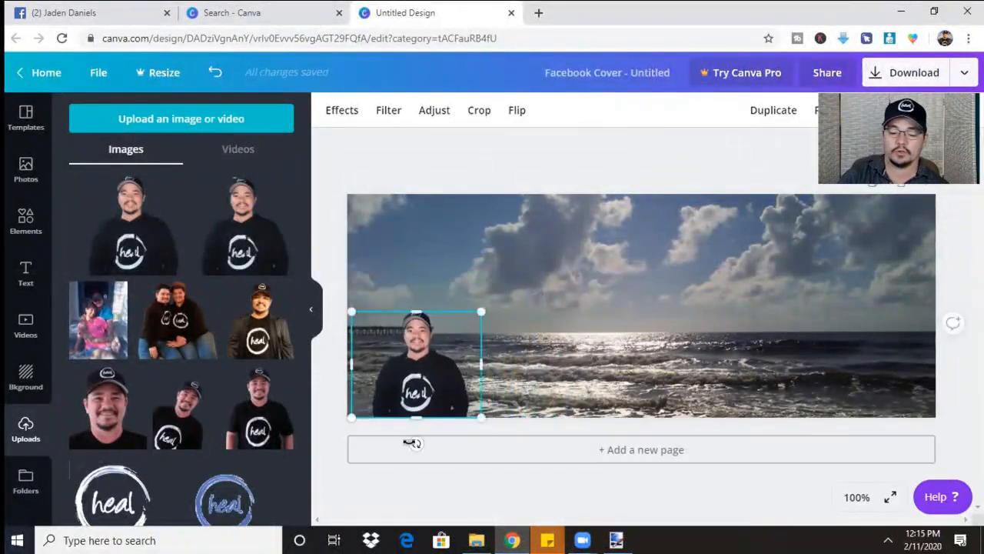
{"action": "mouse_move", "coordinate": [415, 443]}
{"action": "left_mouse_down"}
{"action": "mouse_move", "coordinate": [387, 420]}
{"action": "mouse_move", "coordinate": [400, 437]}
{"action": "mouse_move", "coordinate": [559, 389]}
{"action": "mouse_move", "coordinate": [563, 314]}
{"action": "mouse_move", "coordinate": [343, 409]}
{"action": "mouse_move", "coordinate": [450, 406]}
{"action": "mouse_move", "coordinate": [418, 441]}
{"action": "left_mouse_up"}
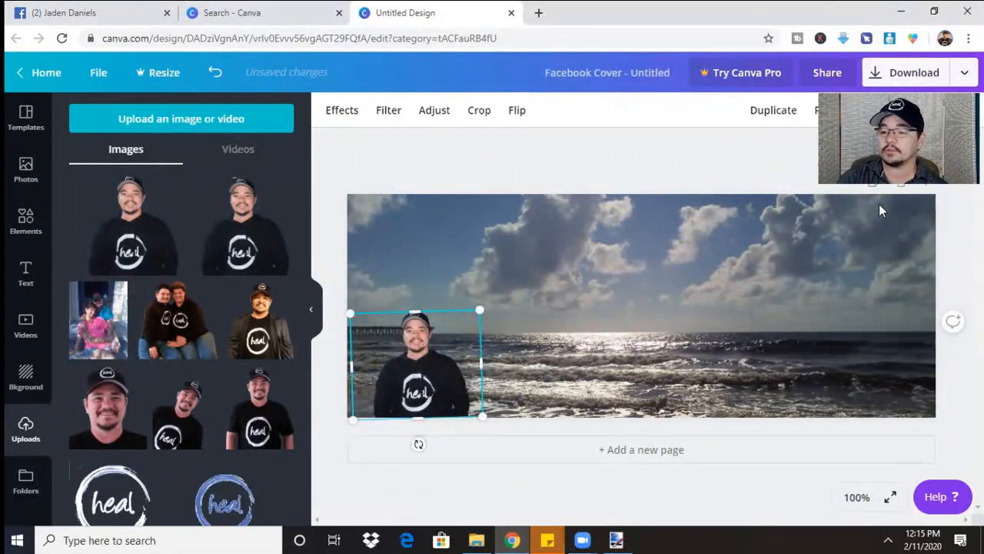
- View the design's download settings and close them without downloading
{"action": "left_click", "coordinate": [921, 70]}
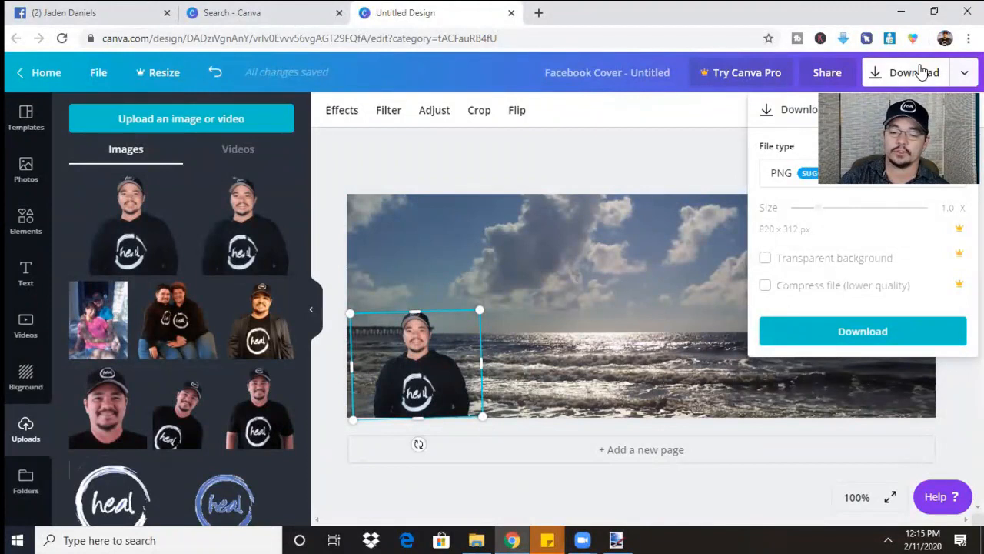
{"action": "left_click", "coordinate": [582, 177]}
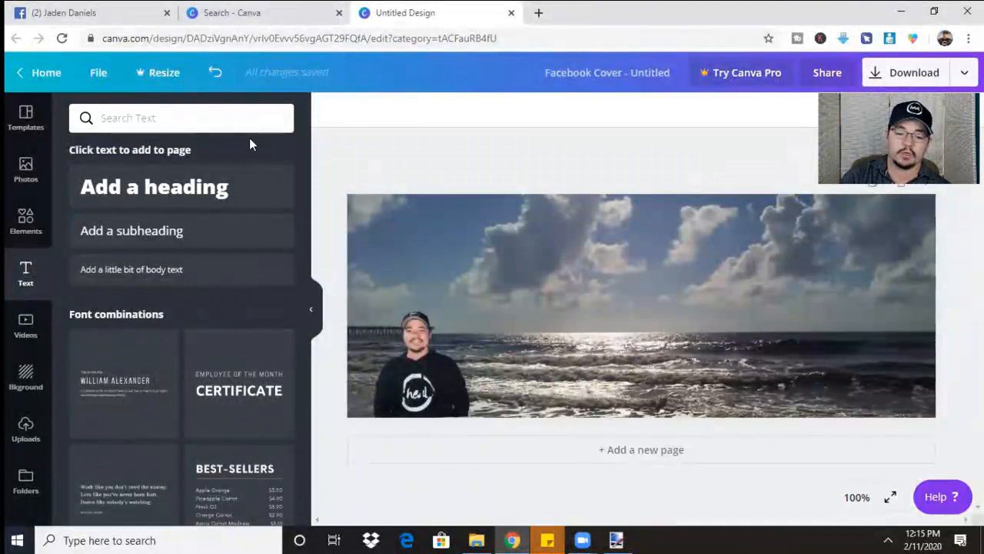
- Add the uploaded white heal logo, shrink it to a little over half its size and place it in the cover's upper-right corner
{"action": "left_click", "coordinate": [24, 442]}
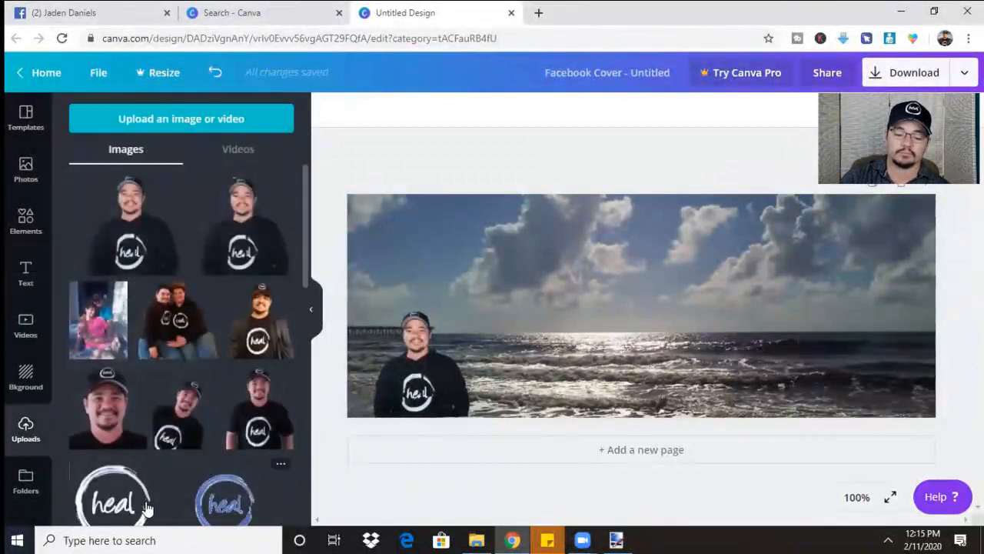
{"action": "left_click", "coordinate": [132, 507]}
{"action": "mouse_move", "coordinate": [597, 364]}
{"action": "left_mouse_down"}
{"action": "mouse_move", "coordinate": [624, 375]}
{"action": "mouse_move", "coordinate": [813, 383]}
{"action": "mouse_move", "coordinate": [804, 365]}
{"action": "left_mouse_up"}
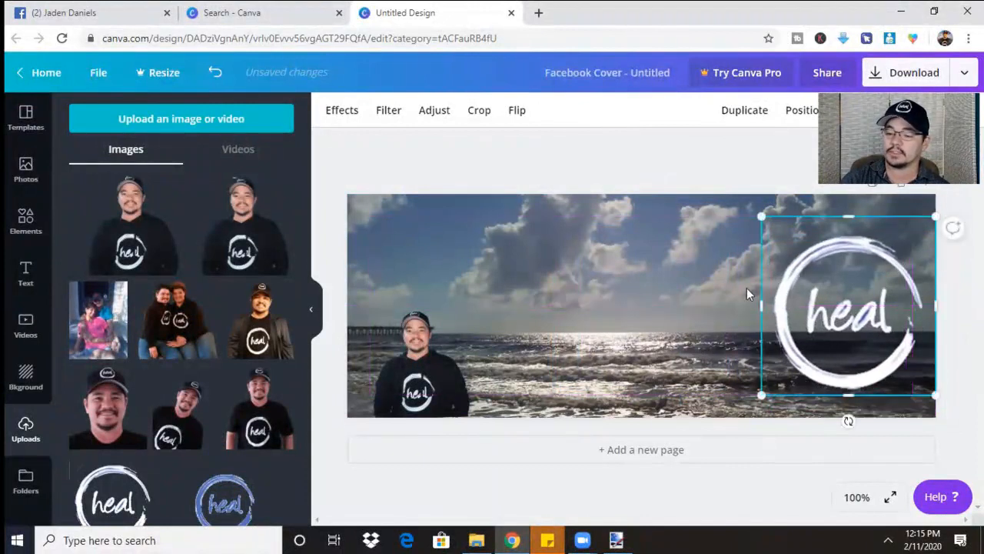
{"action": "left_click_drag", "start_coordinate": [762, 216], "coordinate": [837, 297]}
{"action": "mouse_move", "coordinate": [885, 351]}
{"action": "left_mouse_down"}
{"action": "mouse_move", "coordinate": [895, 317]}
{"action": "mouse_move", "coordinate": [887, 250]}
{"action": "left_mouse_up"}
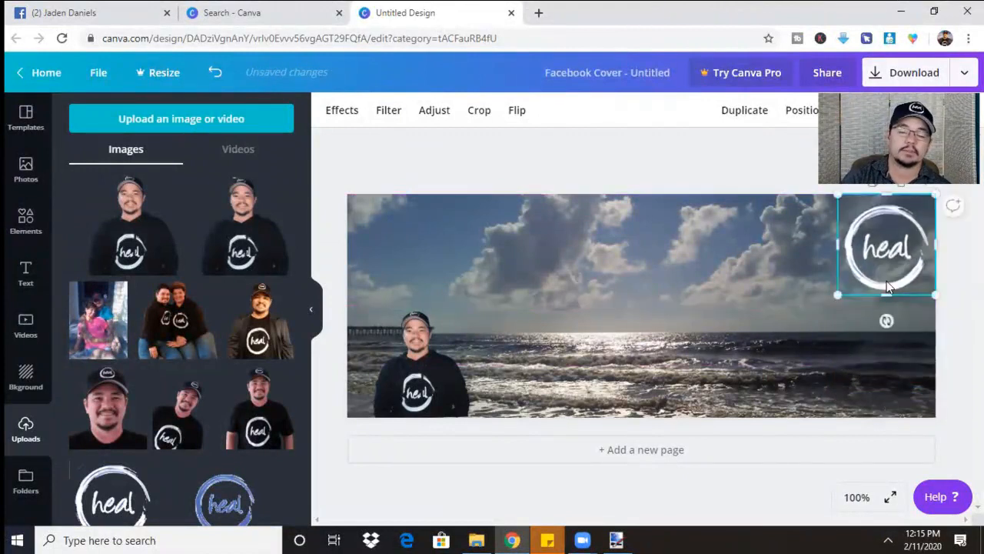